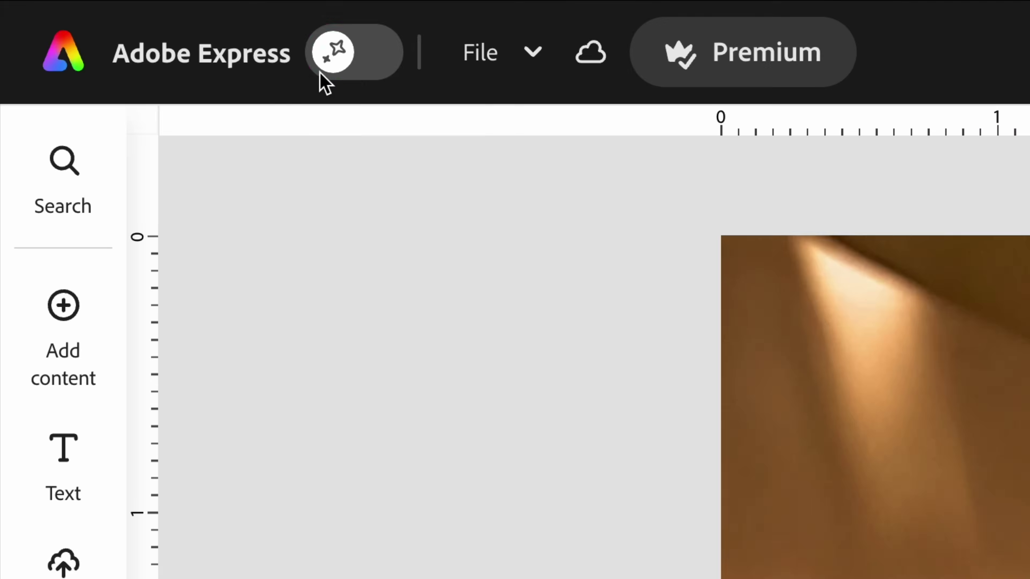
Step: Turn on the AI Assistant and browse its suggested edits for the postcard
left_click(358, 59)
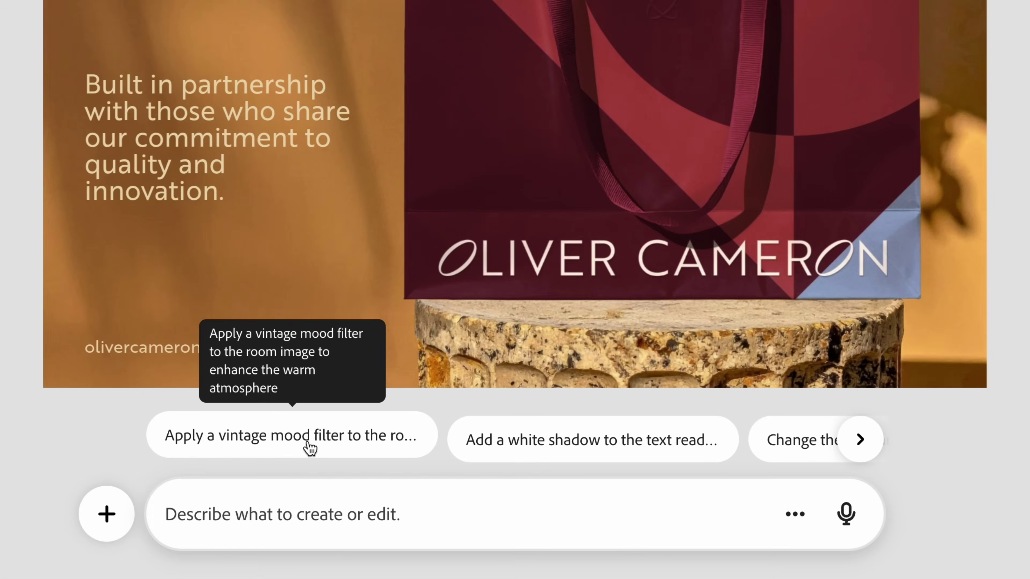
scroll(418, 500, "right", 2)
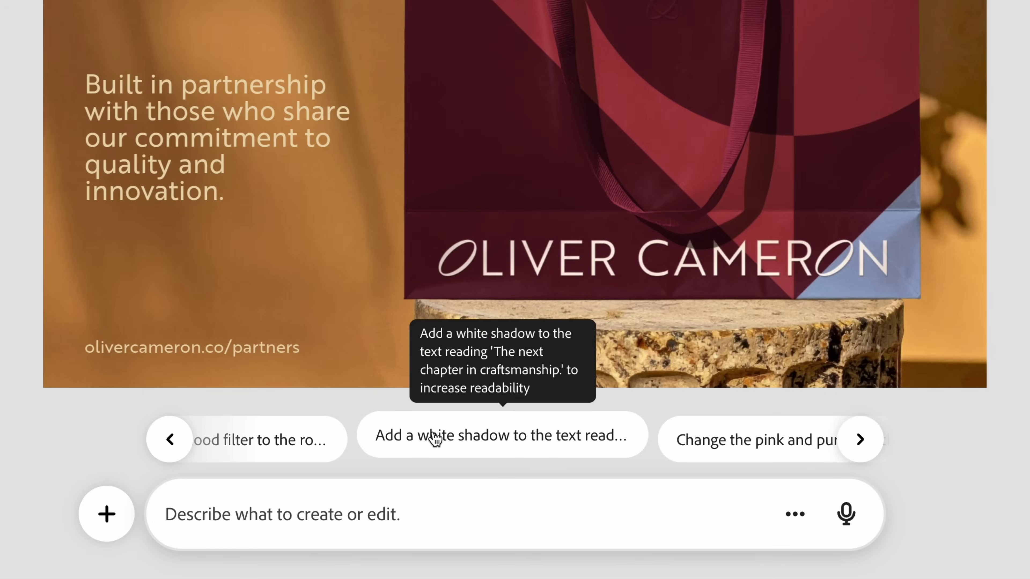
scroll(435, 438, "right", 4)
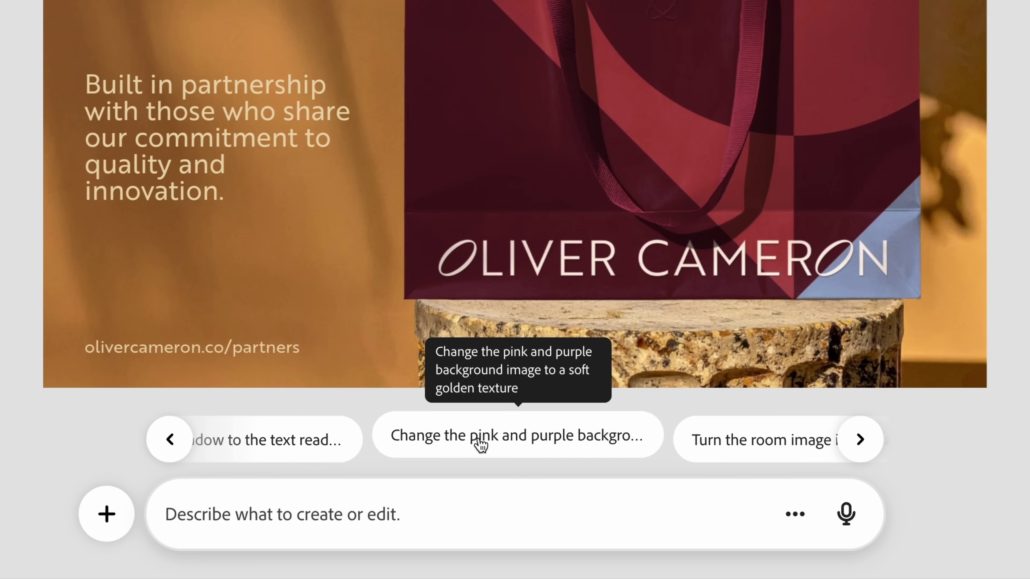
scroll(482, 444, "right", 4)
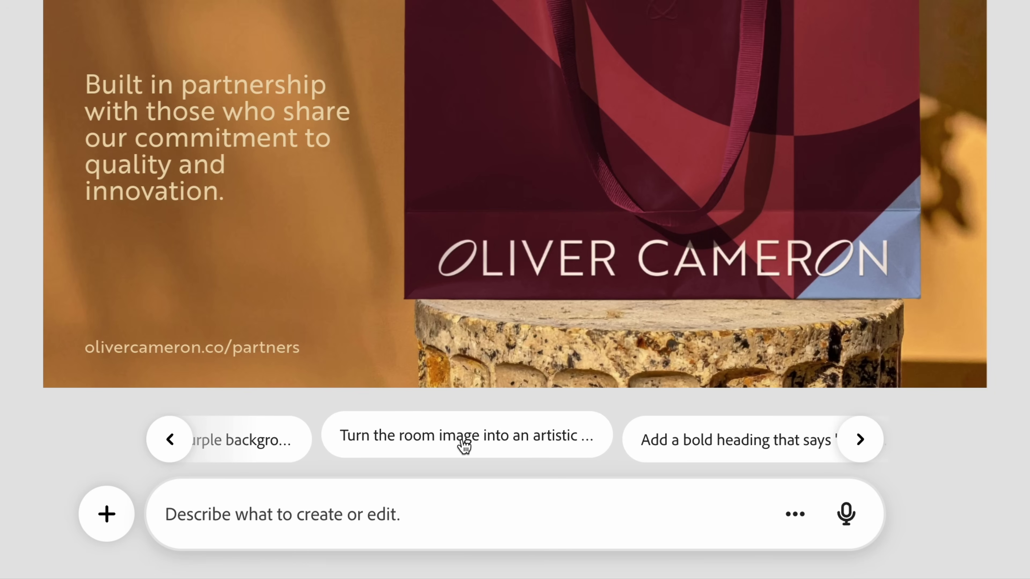
scroll(507, 447, "right", 1)
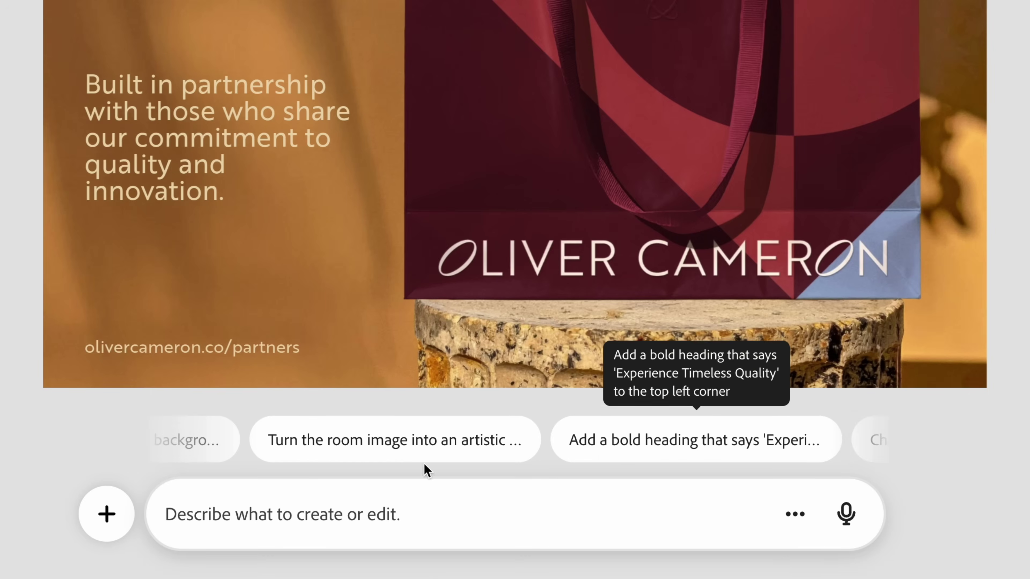
Step: Have the assistant replace the headline with "The Fall Collection has arrived."
type("Replace the headline with \"The Fall Collection has arrived.\"")
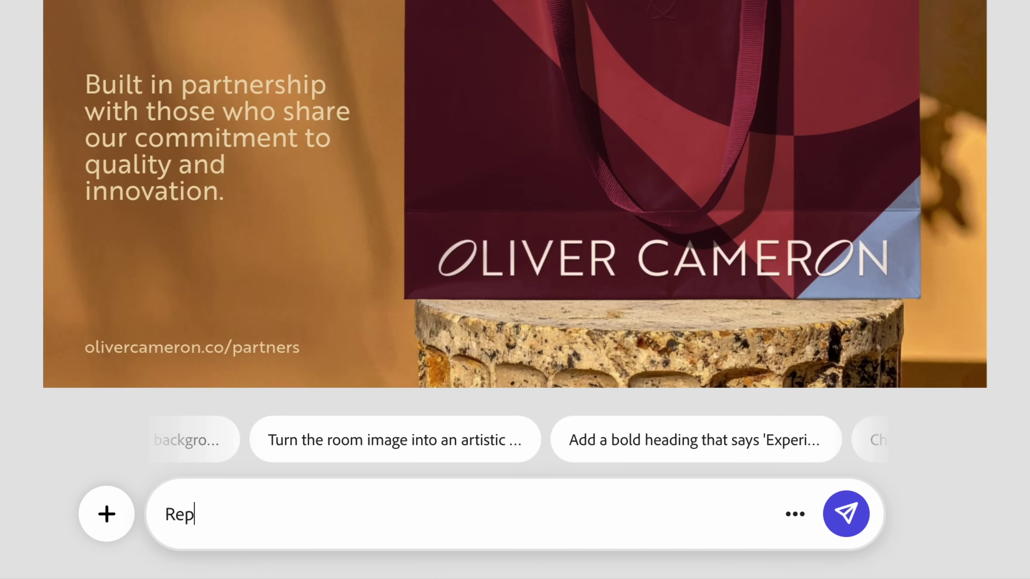
key("Return")
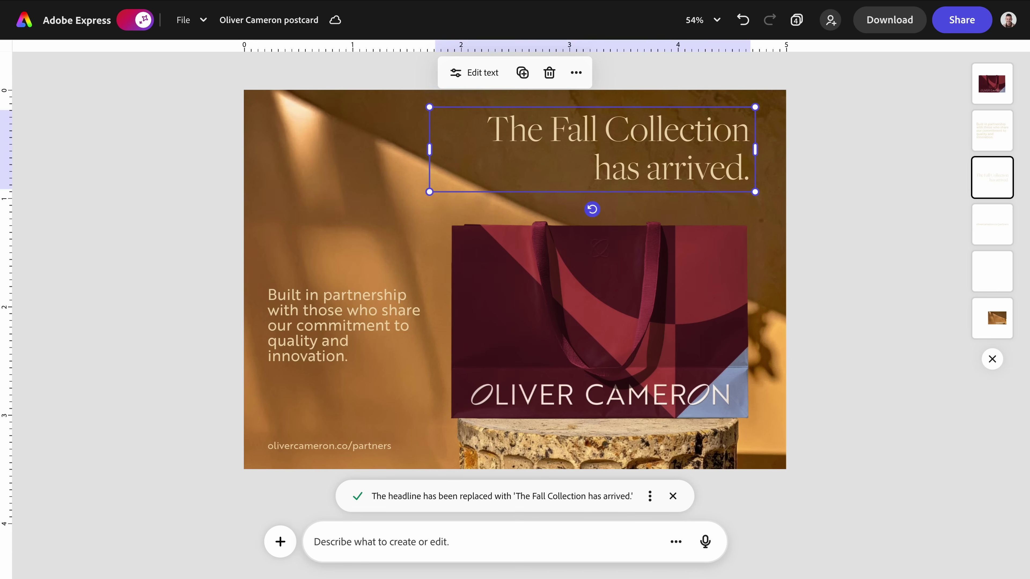
key("Return")
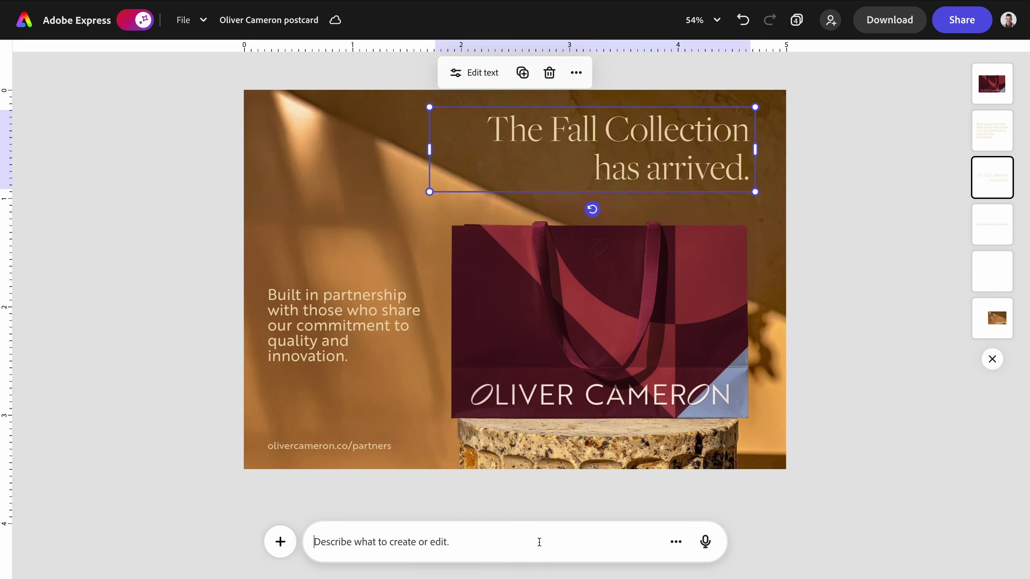
Step: Ask the assistant to come up with a clever Christmas holiday announcement and put it in the header copy
type("Help")
type(" me ")
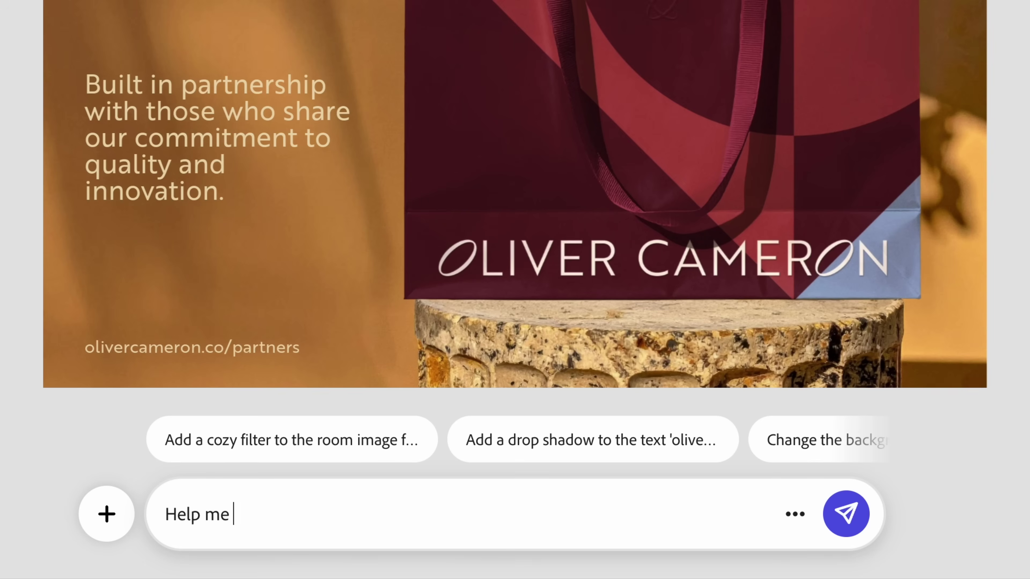
type("come up with ")
type("a clee")
type("er Christmas holiday announceme")
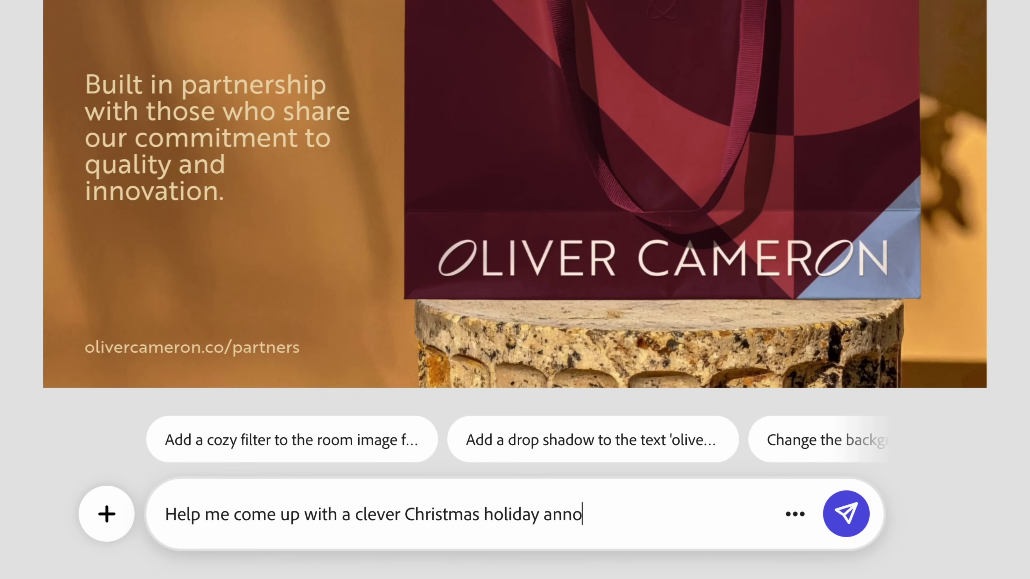
type("nt and put it in the header copy.")
key("Return")
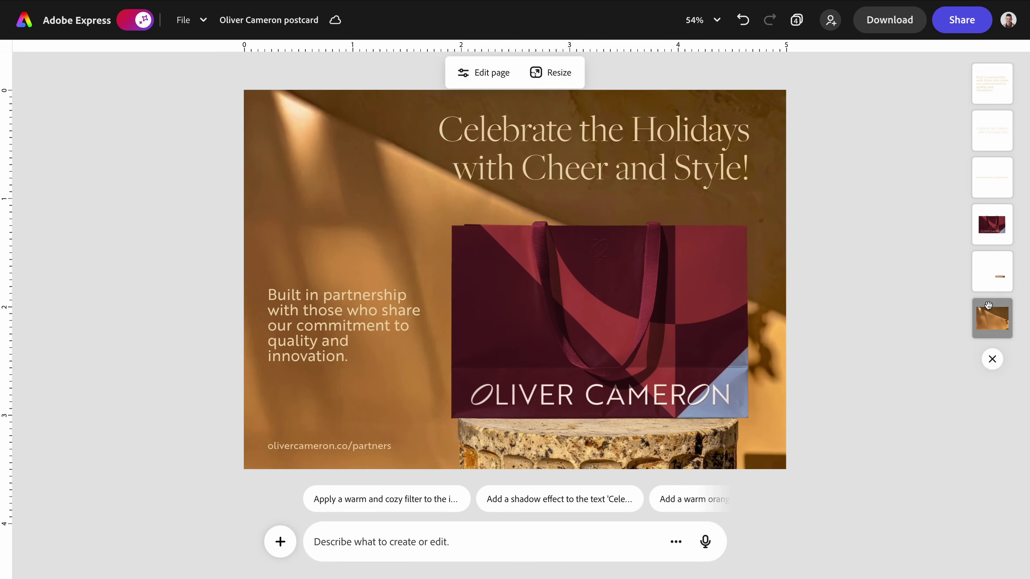
Step: Select the background image and have the assistant replace it with a dark brown leather texture with soft lighting
left_click(991, 316)
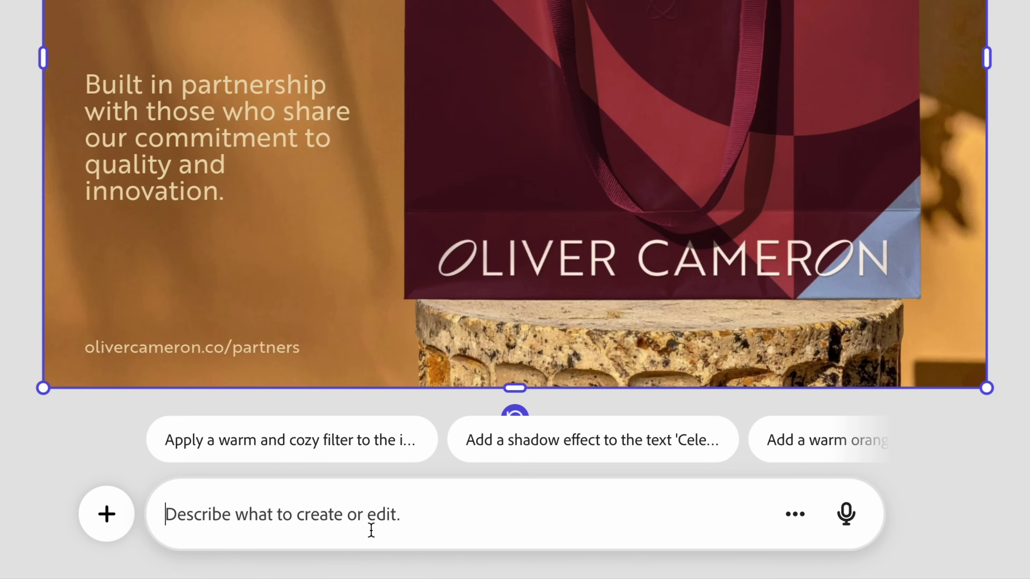
type("Replace the ")
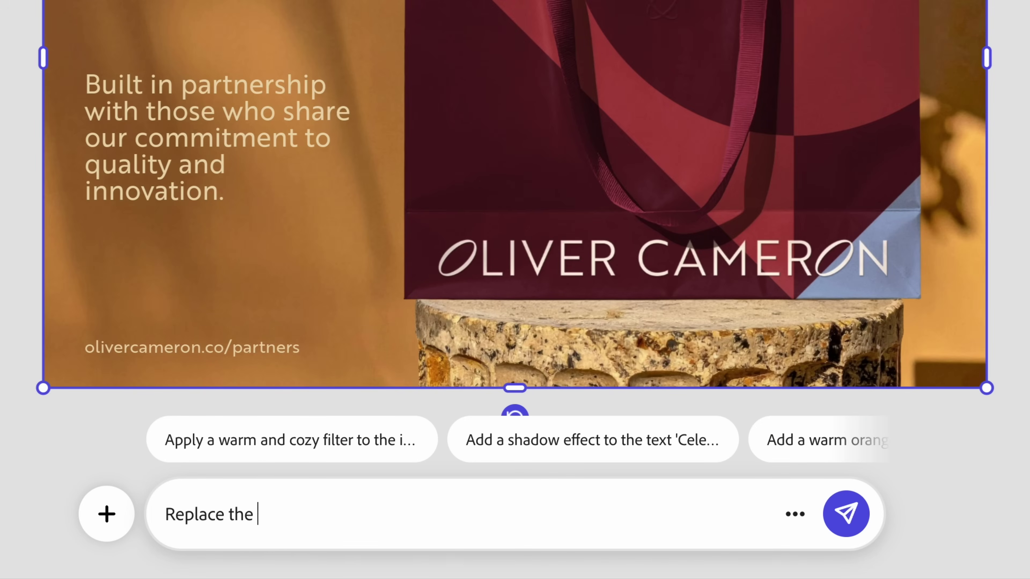
type("background with a dark b")
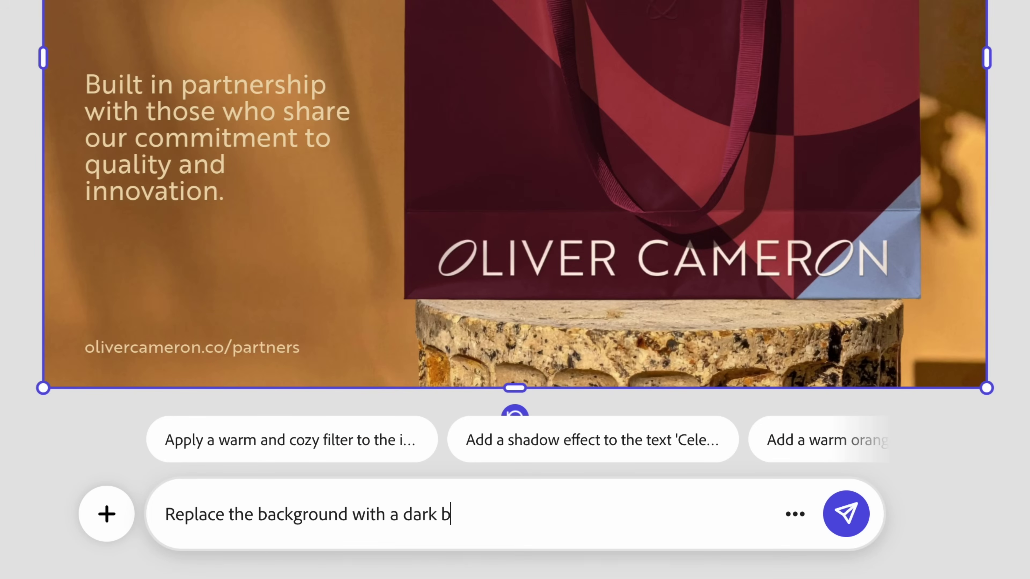
type("rown leather text")
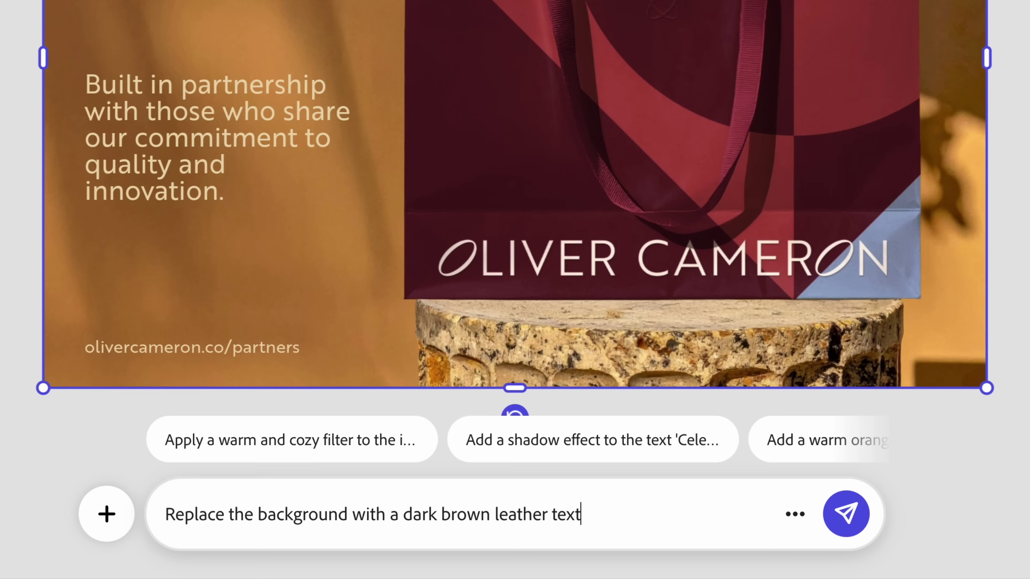
type("ure with soft li")
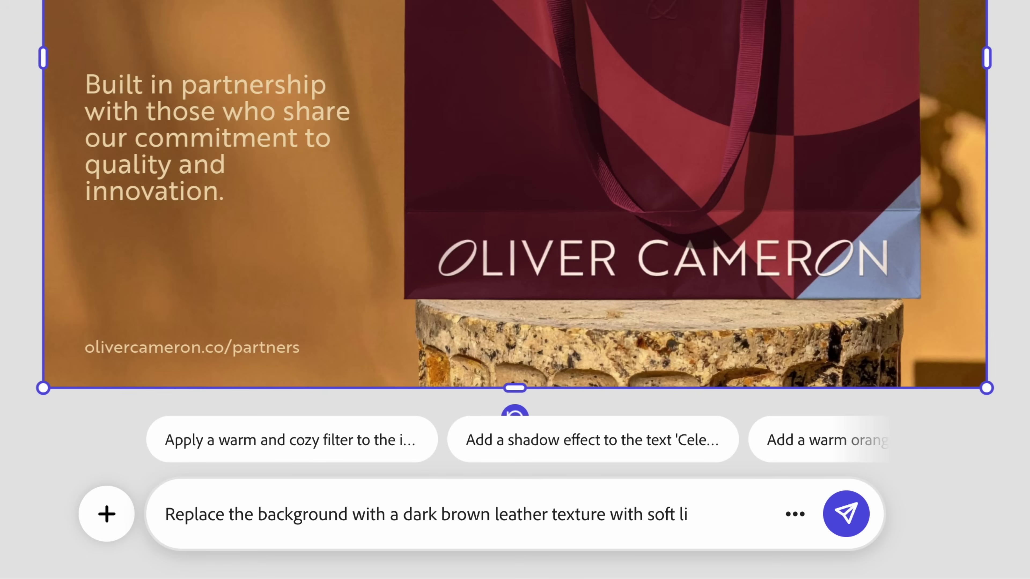
type("ghting.")
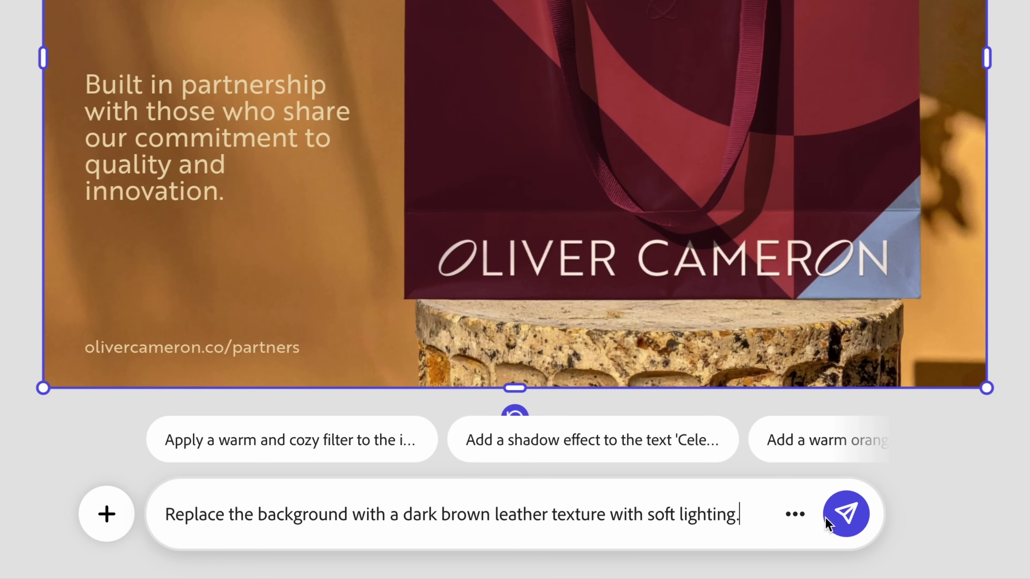
left_click(844, 519)
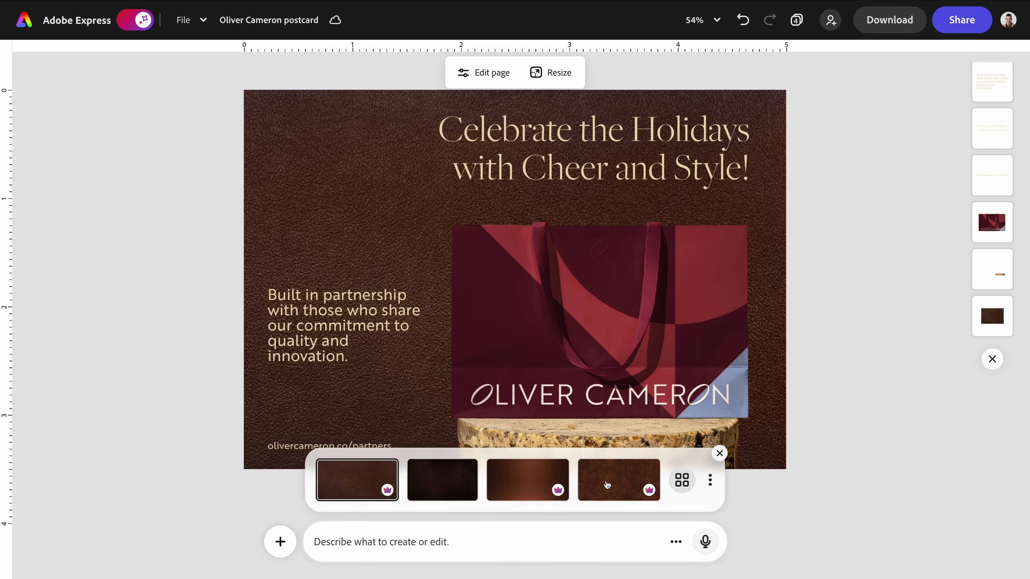
Step: Try the alternative leather backgrounds, keep the reddish-brown one with the soft gradient, and browse the full set of results
left_click(450, 484)
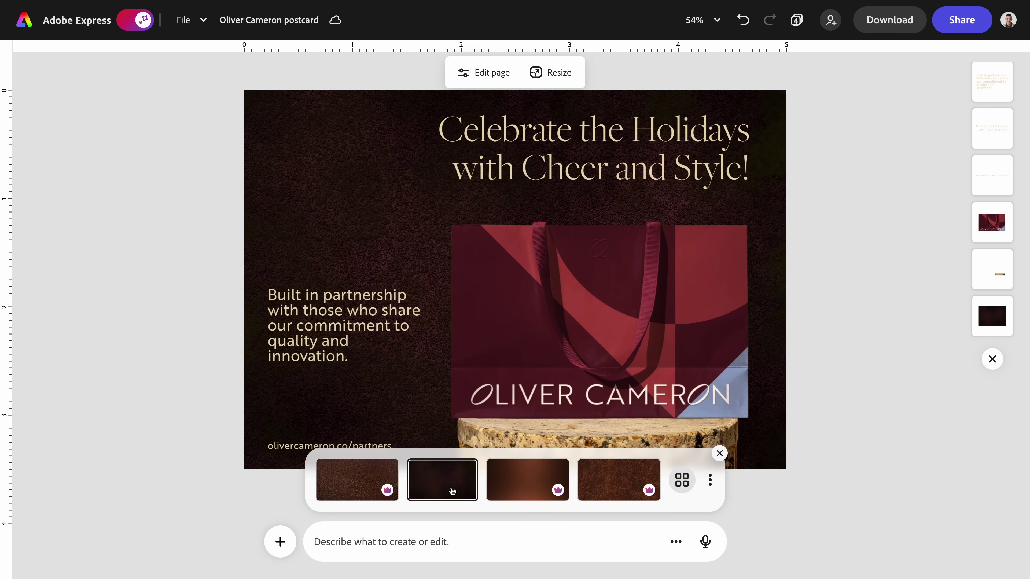
left_click(539, 491)
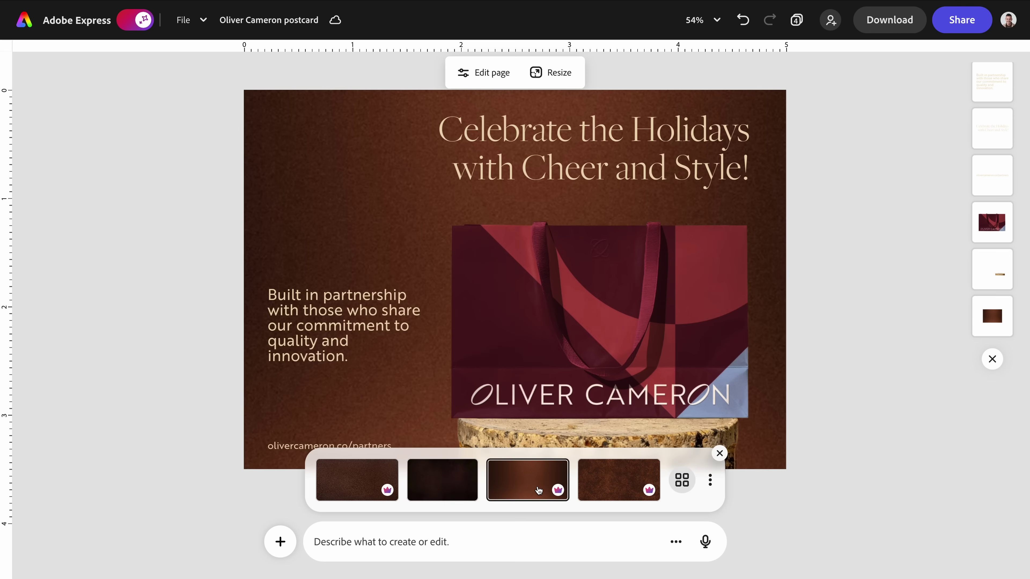
left_click(619, 489)
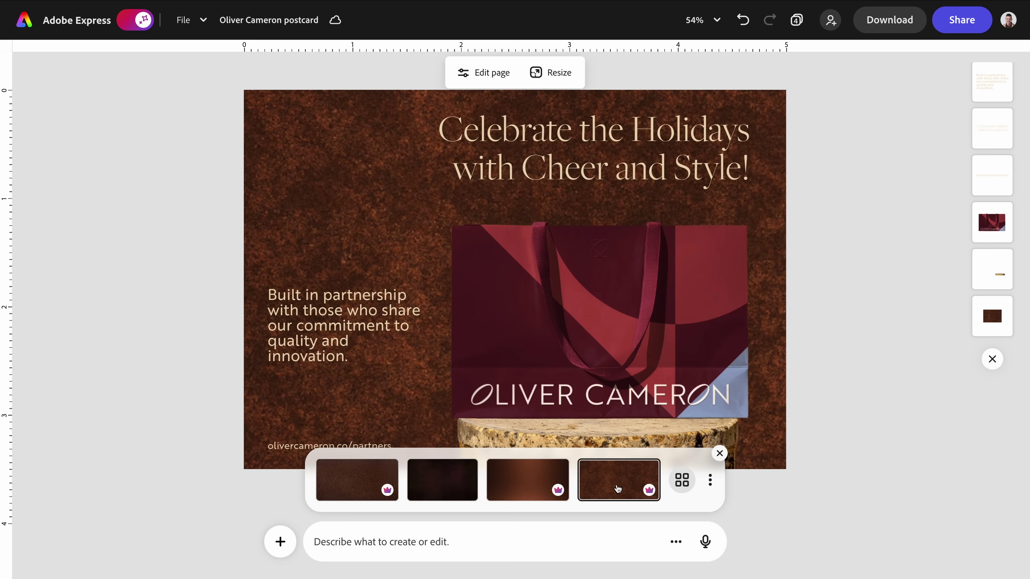
left_click(524, 485)
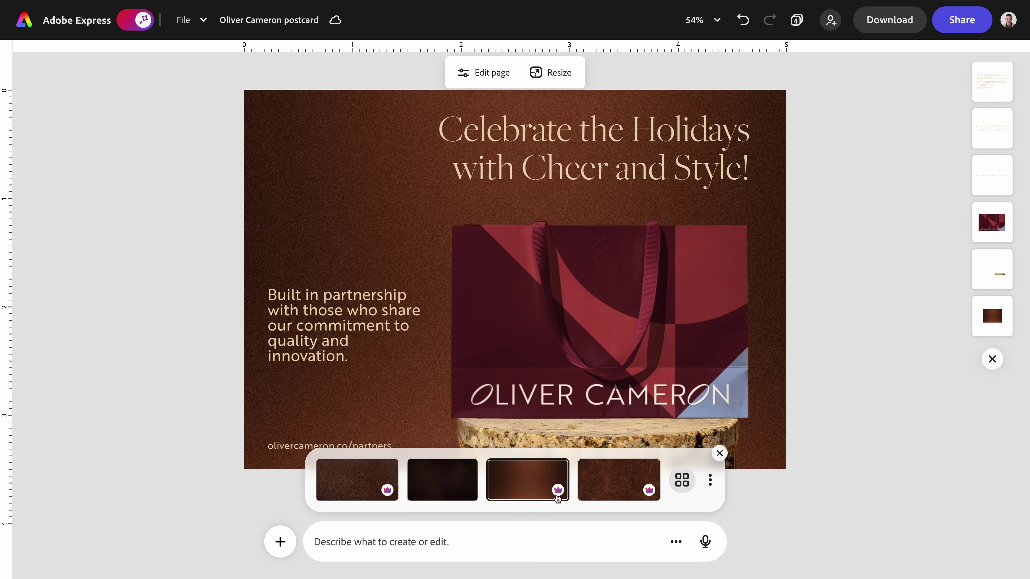
left_click(682, 481)
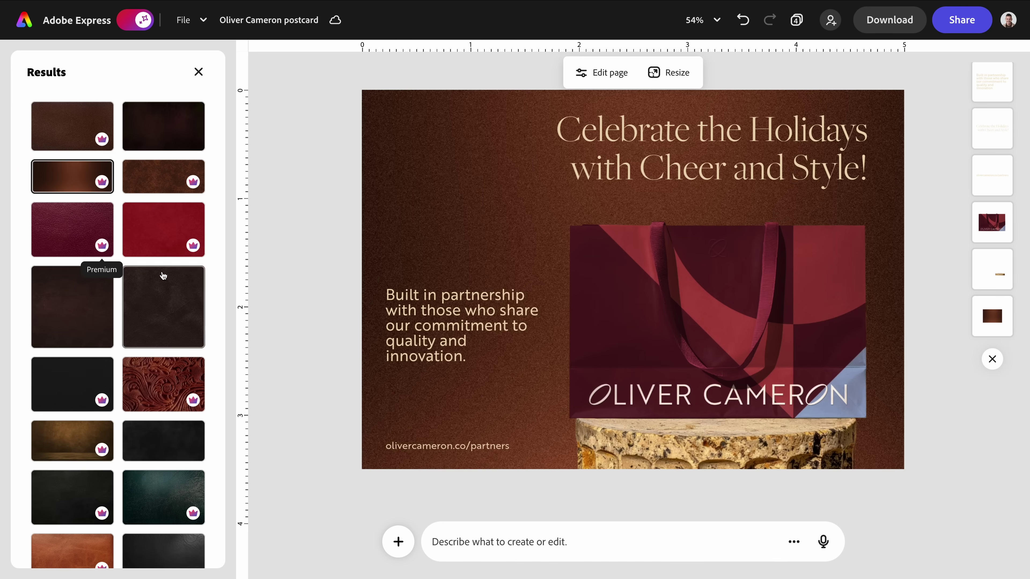
scroll(162, 274, "down", 5)
scroll(165, 271, "up", 5)
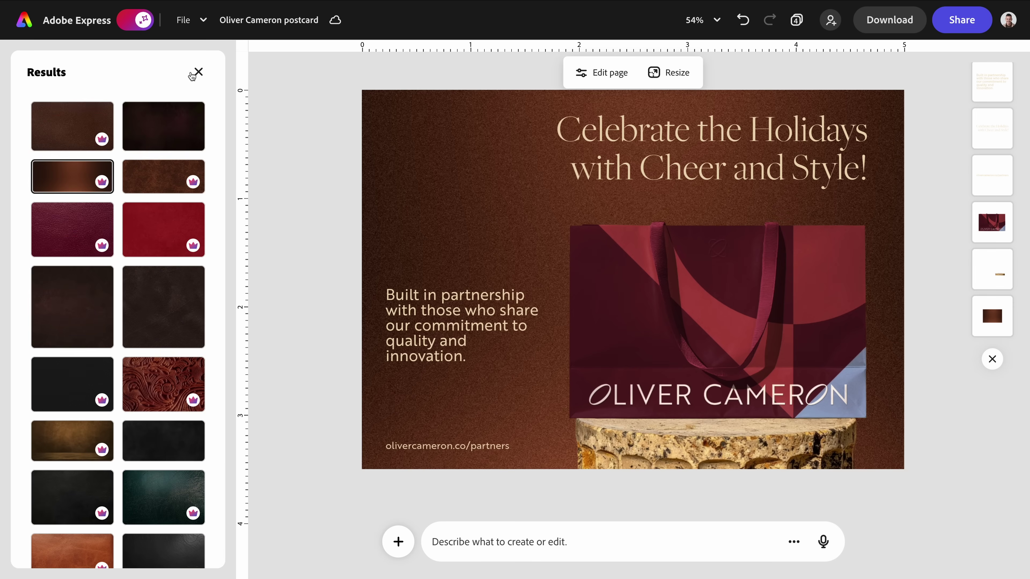
left_click(199, 72)
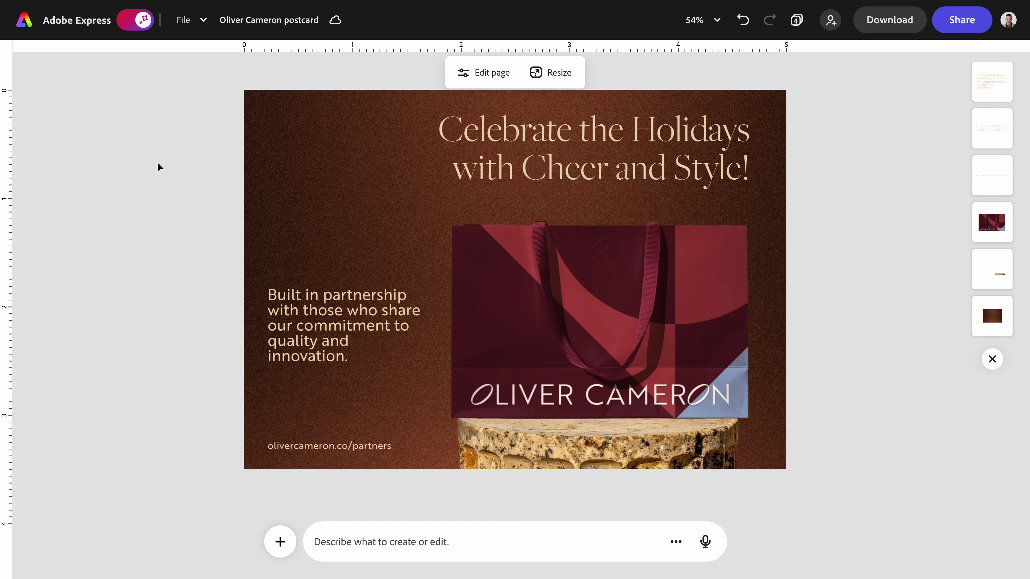
Step: Ask the assistant to make the design look more 'holiday' without it looking tacky
left_click(331, 542)
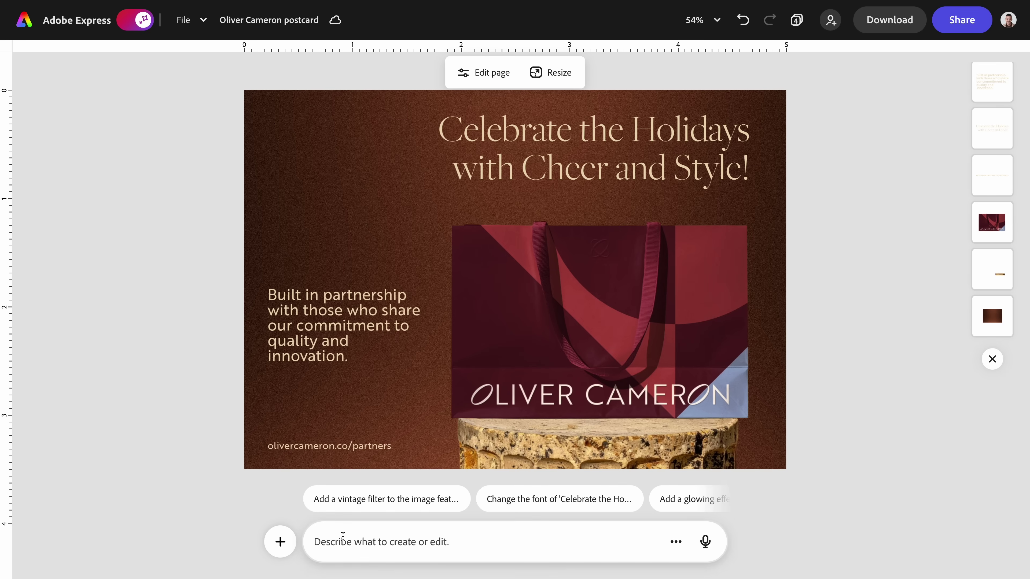
type("Make this look ")
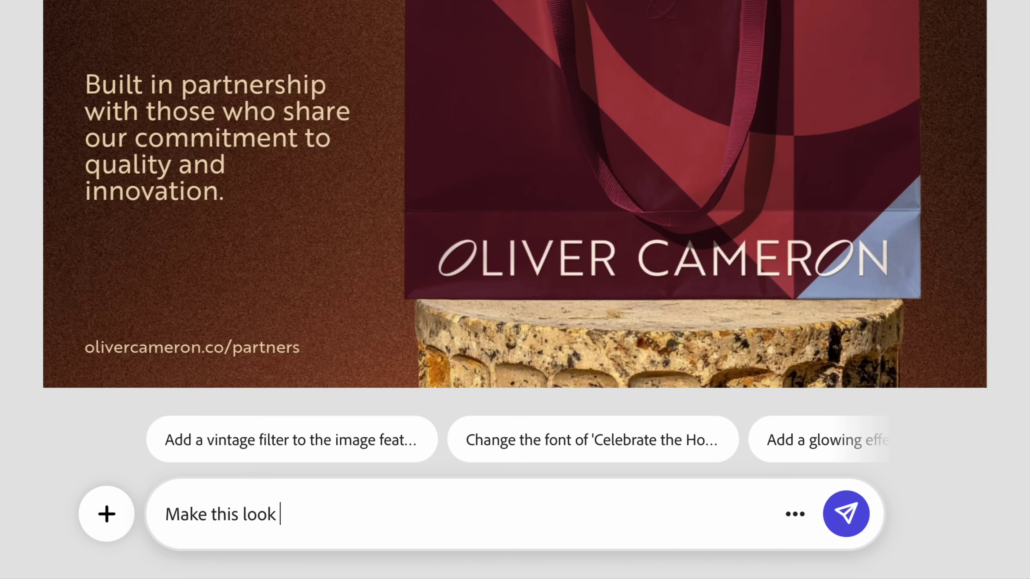
type("more 'holiday' without it looking")
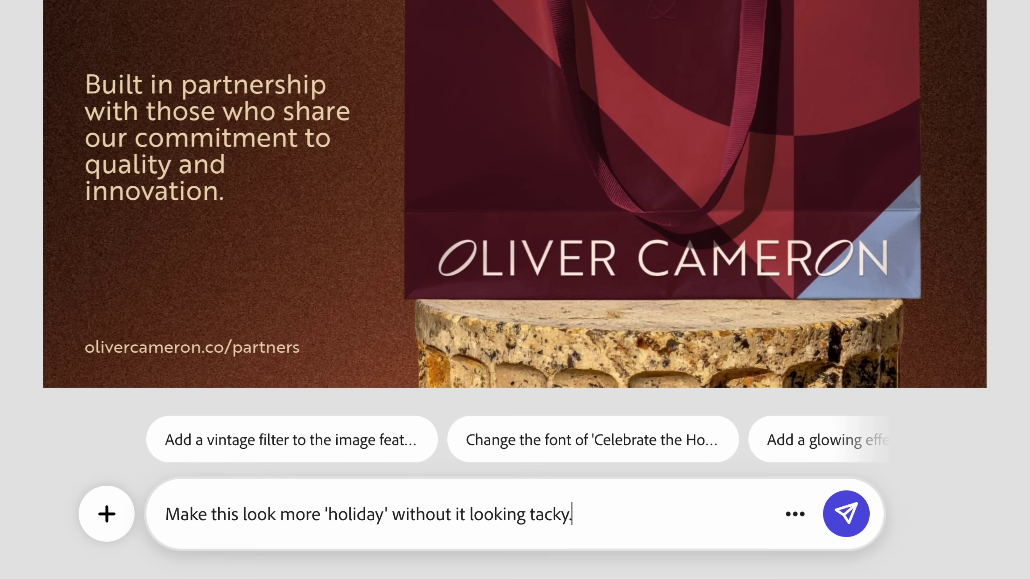
type(" tacky.")
left_click(844, 509)
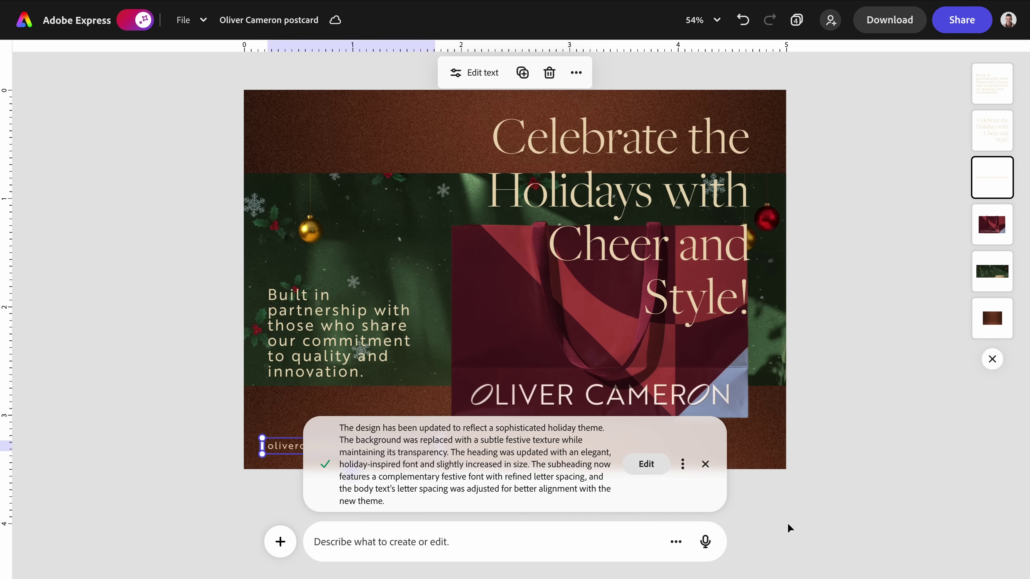
Step: Enlarge the green holiday image to cover the whole postcard and trim its sides to the page edges
left_click(317, 254)
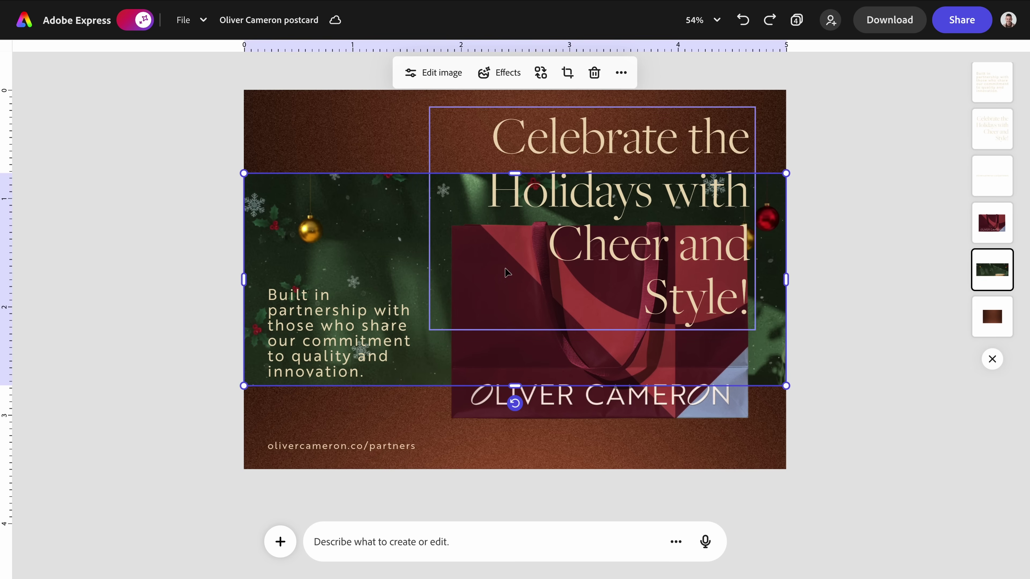
left_click_drag(786, 173, 908, 54)
left_click_drag(232, 361, 151, 391)
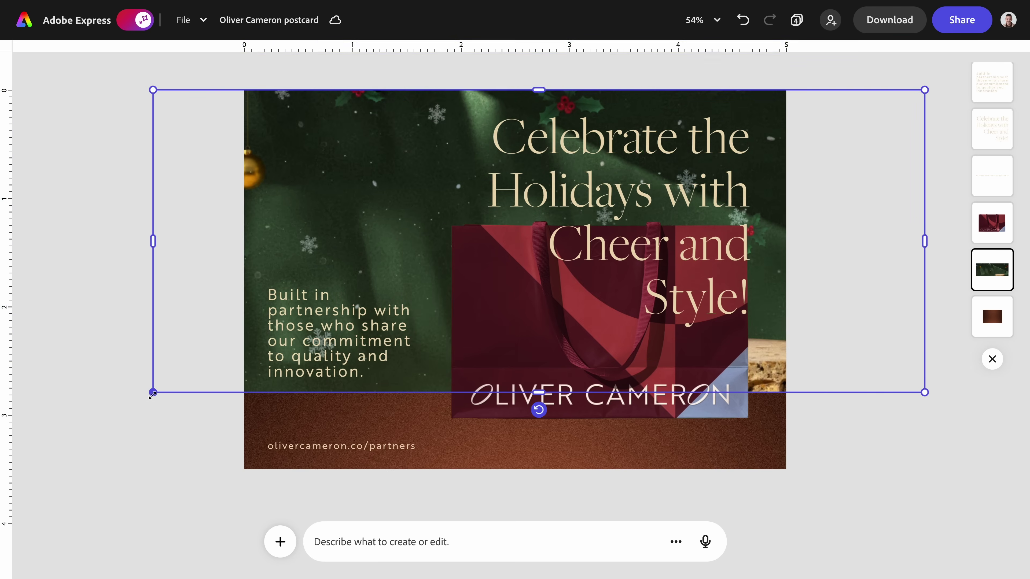
left_click_drag(161, 239, 248, 252)
left_click_drag(243, 392, 87, 502)
left_click_drag(73, 277, 244, 277)
left_click_drag(925, 280, 786, 281)
Step: Shift the shopping bag towards the postcard's right edge, and widen and reposition the headline so it fits on two lines above the bag
left_click_drag(597, 341, 642, 340)
left_click(584, 206)
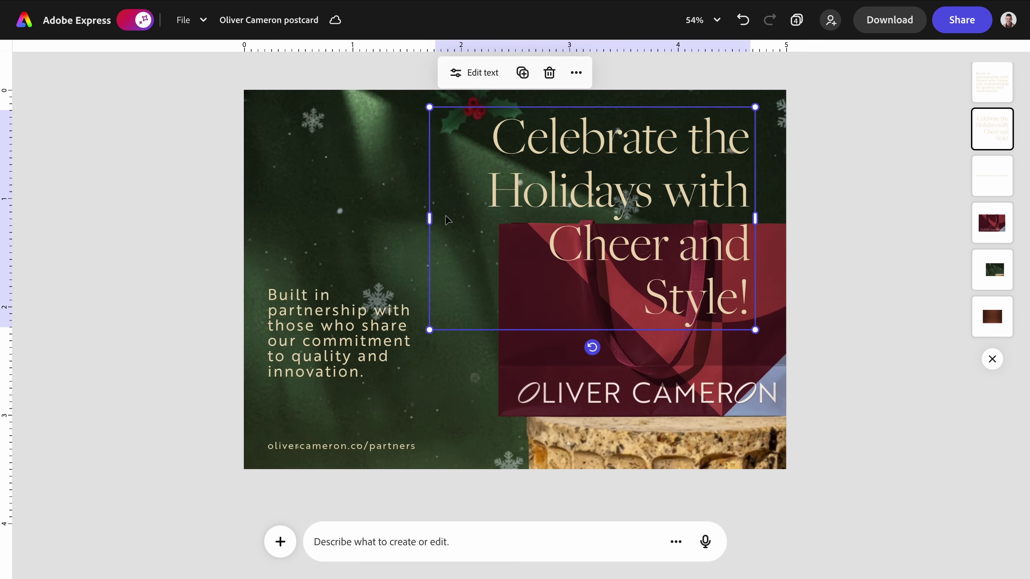
left_click_drag(429, 219, 320, 207)
left_click_drag(443, 189, 492, 224)
left_click(479, 214)
left_click(225, 286)
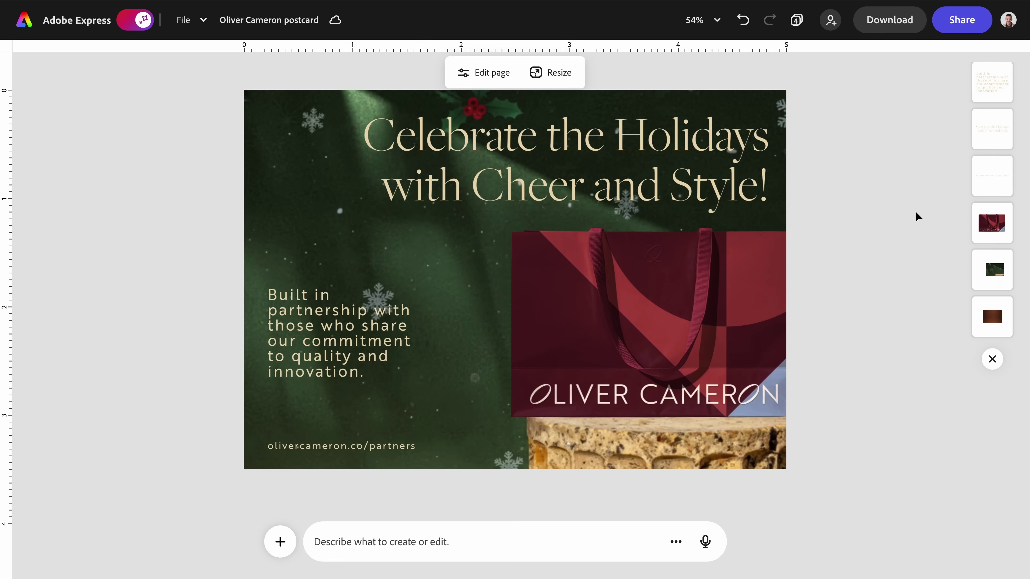
Step: Widen the "Built in partnership" text so it wraps to four lines, move it down, and activate the assistant's prompt
left_click(381, 336)
left_click_drag(427, 333, 483, 334)
left_click_drag(395, 333, 395, 367)
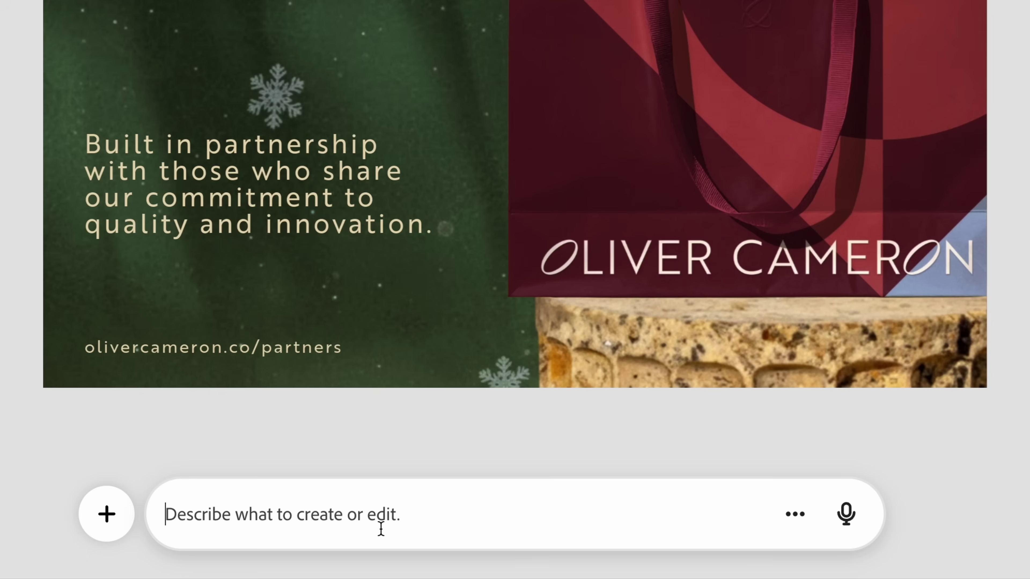
left_click(437, 551)
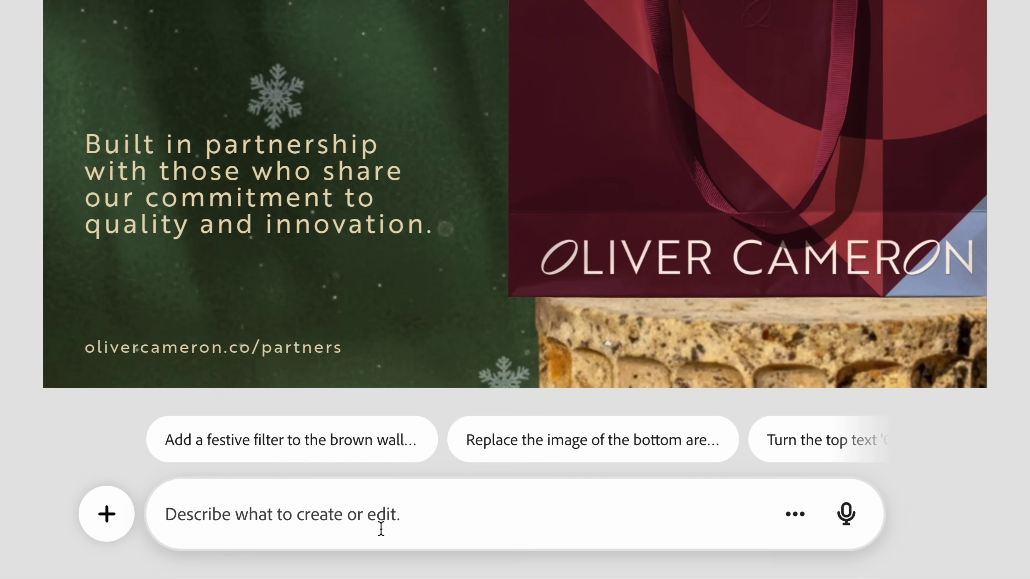
Step: Ask the assistant to make the green background a slightly cooler, darker green so the beige text stands out more
type("Make the green background a sliht")
key("BackSpace")
key("BackSpace")
type("ghtly cooler, darker green so the")
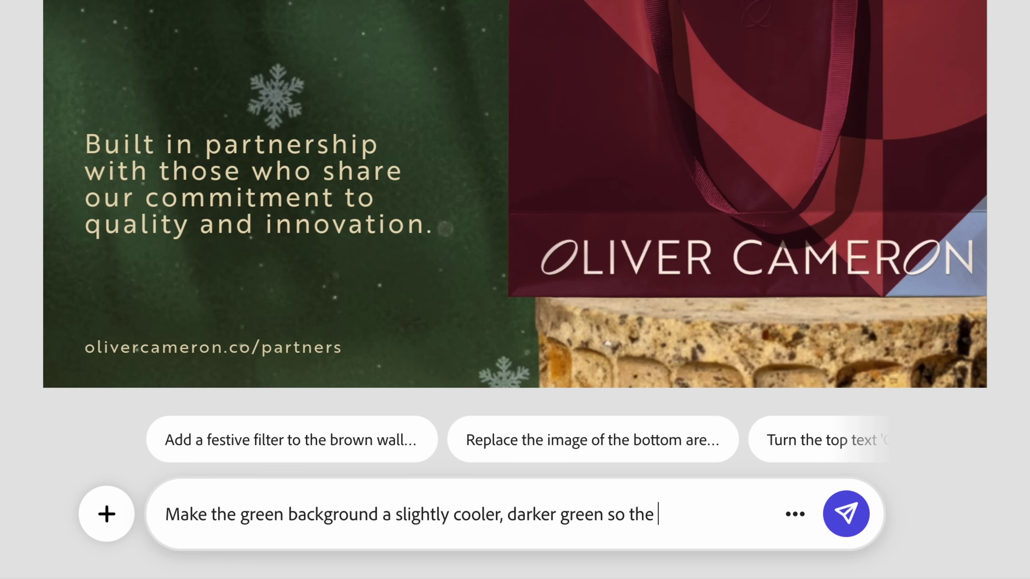
type(" beige text stands out more.")
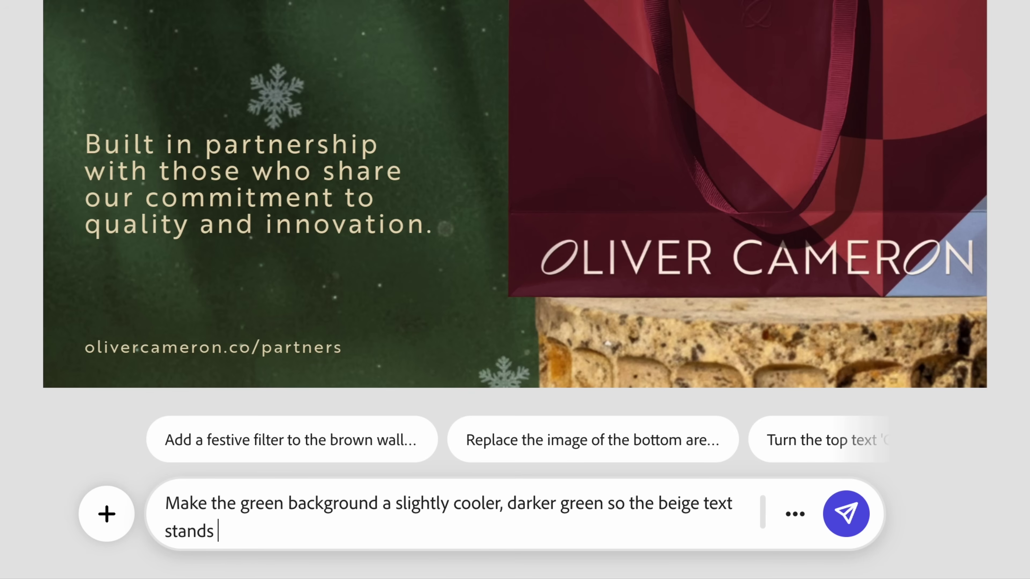
key("Return")
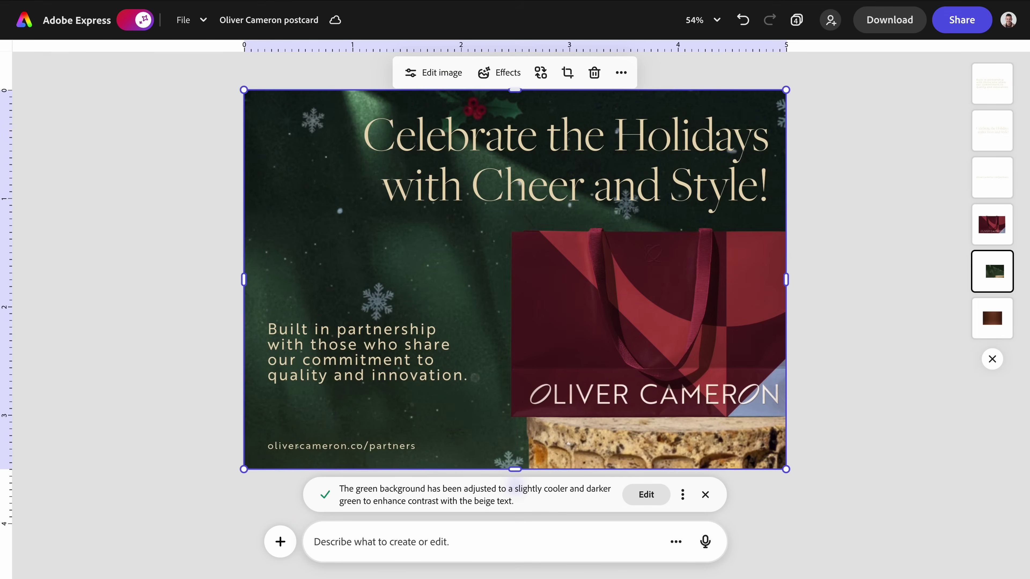
key("Return")
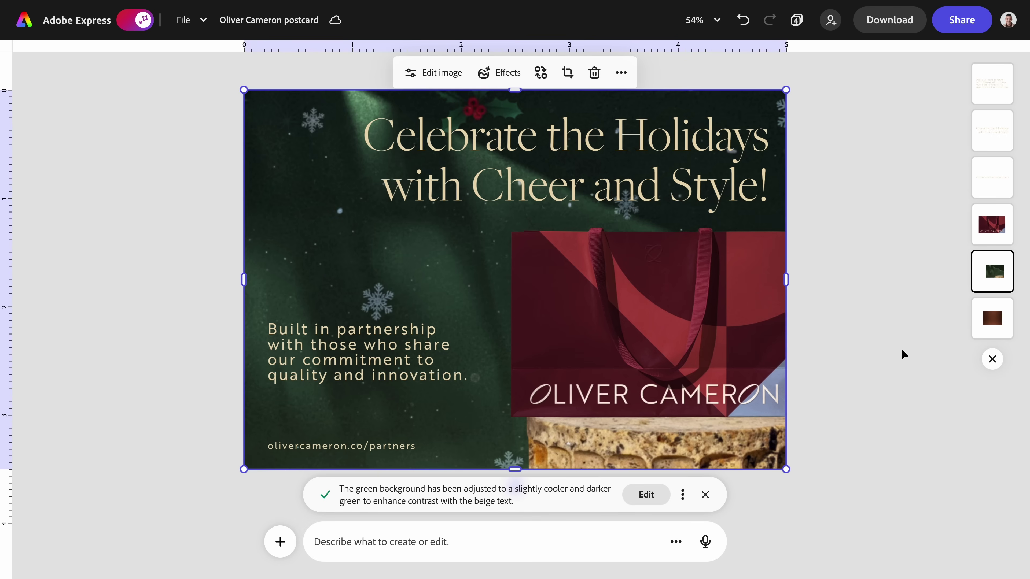
Step: Refine the assistant's adjustment of the green background to warmth -26, brightness -34 and contrast -32, and deselect the image
key("ctrl+z")
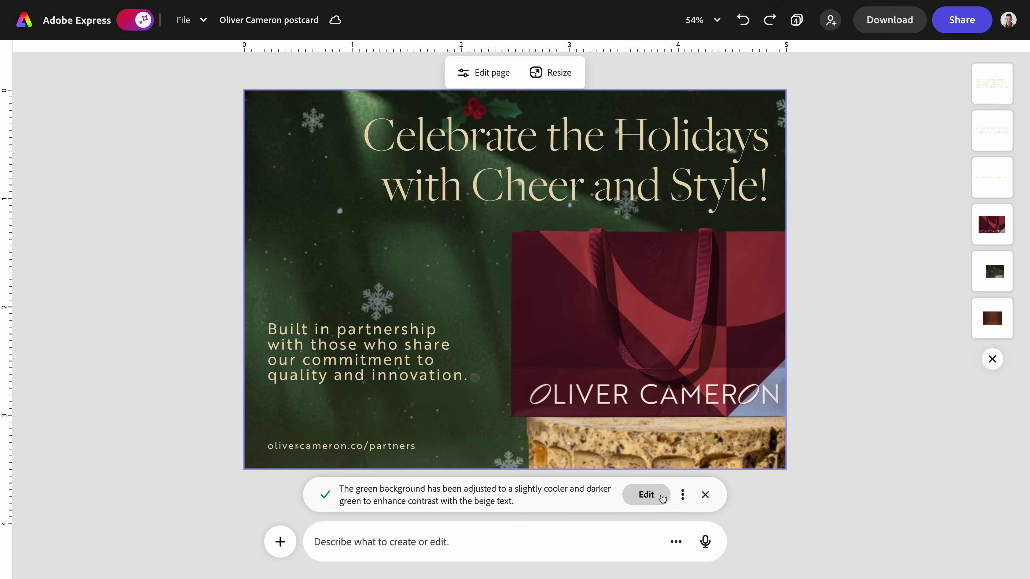
left_click(661, 495)
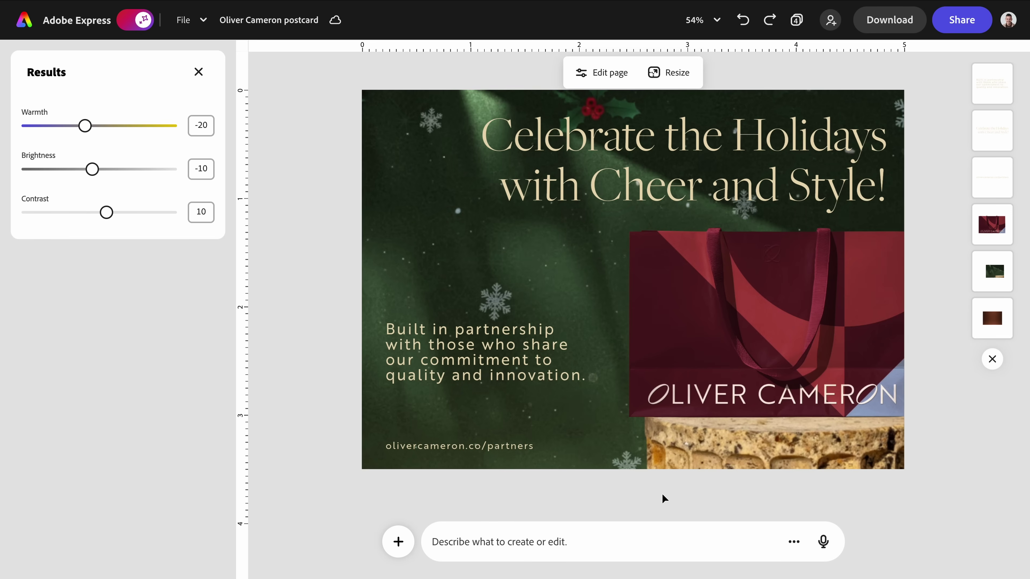
left_click_drag(85, 125, 80, 128)
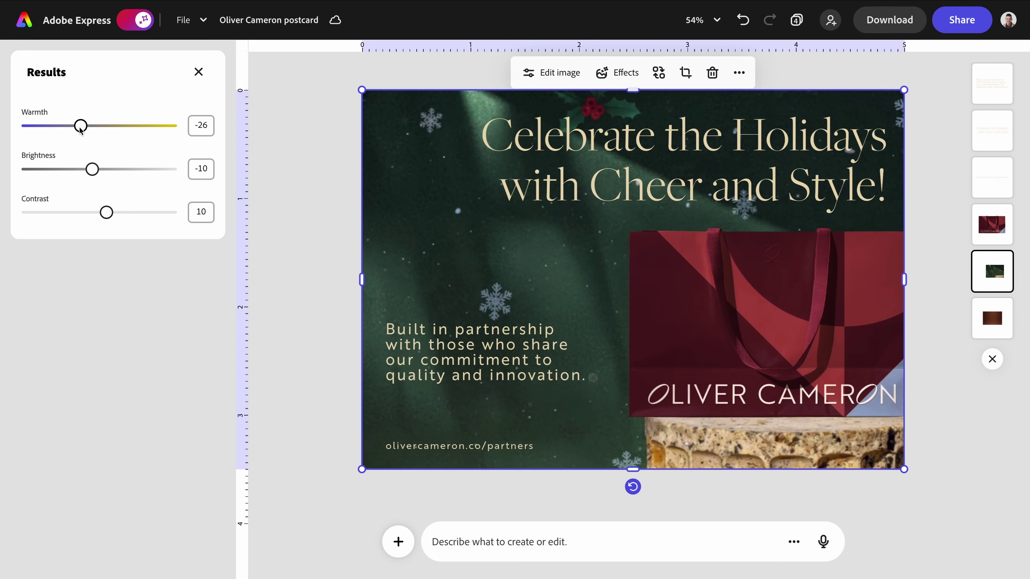
left_click_drag(93, 174, 75, 176)
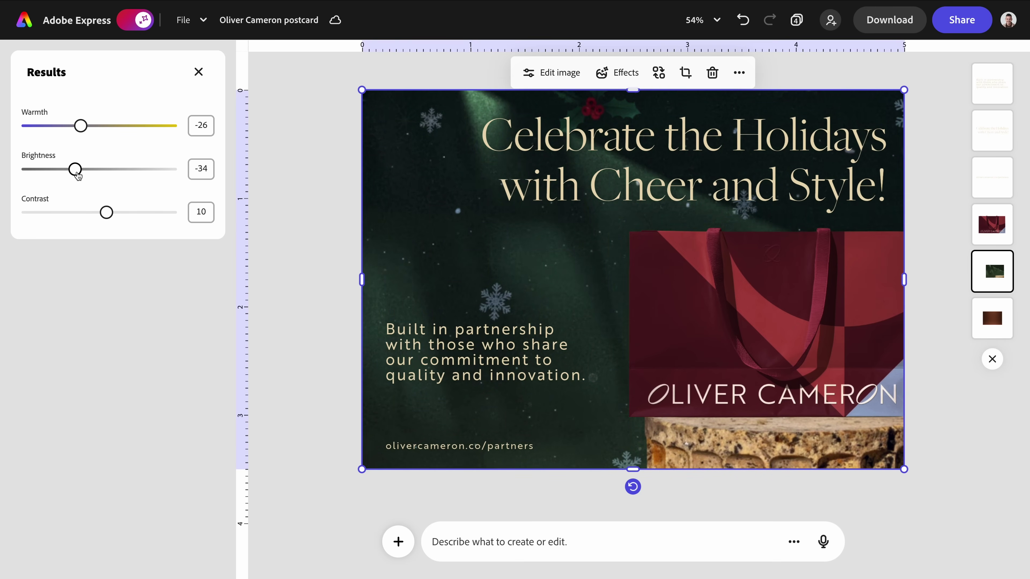
left_click_drag(107, 212, 76, 213)
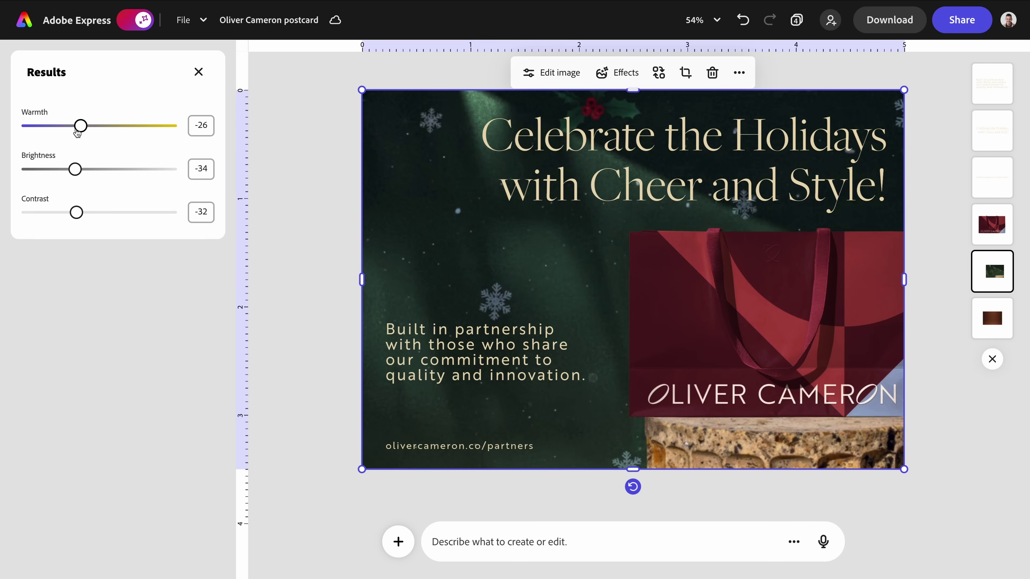
left_click(199, 72)
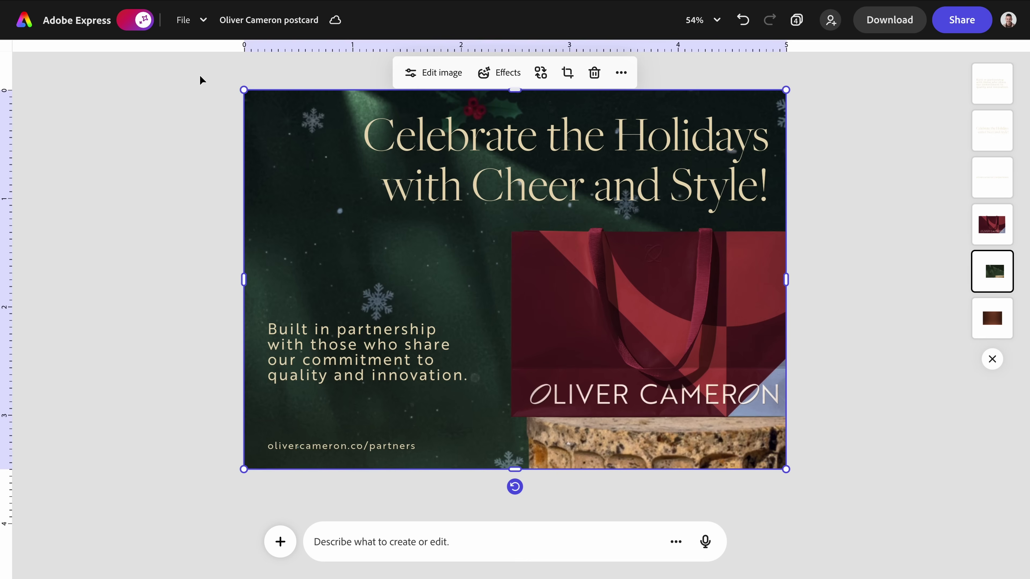
left_click(171, 181)
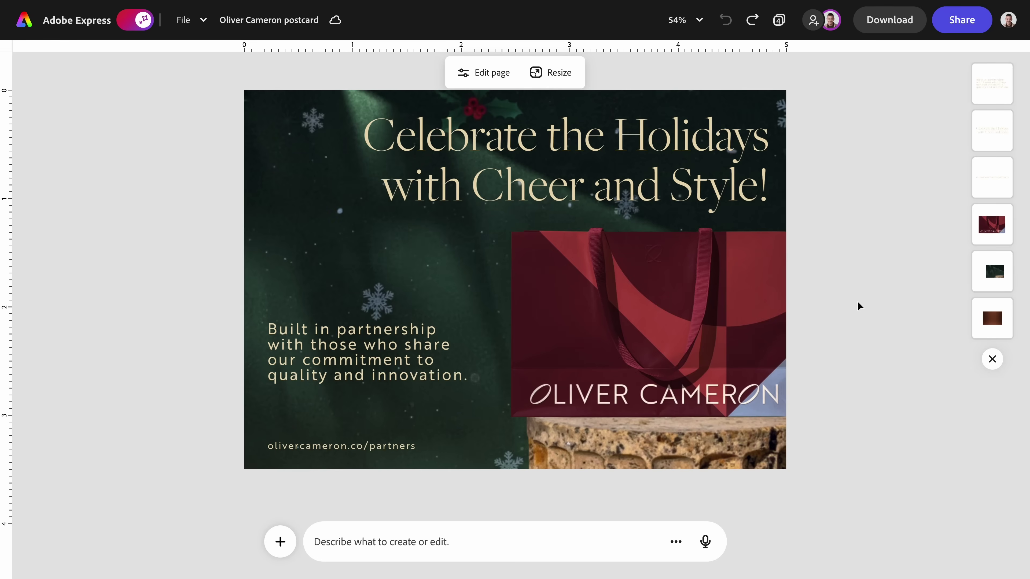
Step: Delete the shopping bag and ask the assistant to add a women's handbag isolated on top of the pedestal
left_click(677, 301)
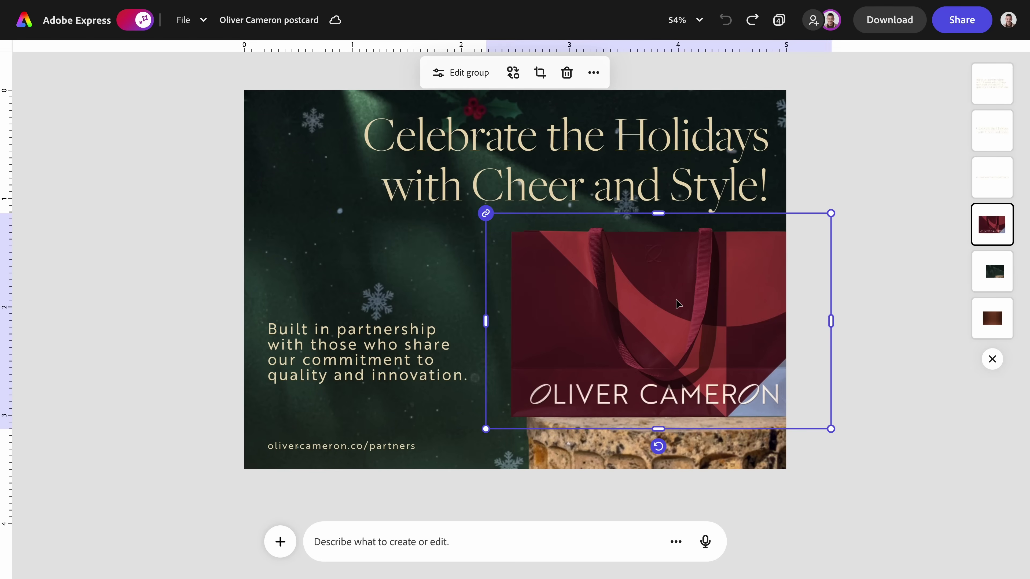
key("Delete")
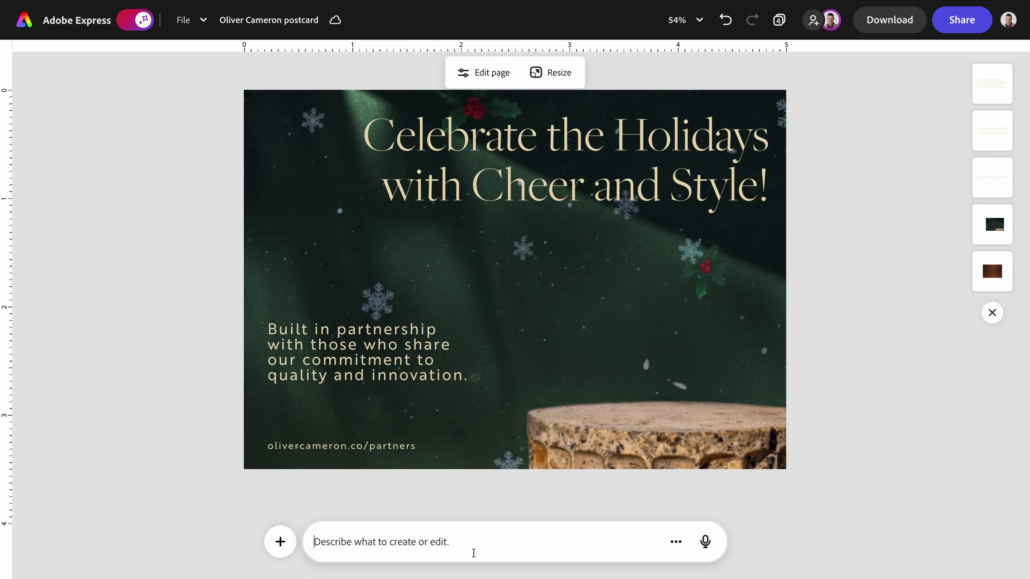
left_click(467, 544)
type("Ad a")
key("BackSpace")
key("BackSpace")
type("d ")
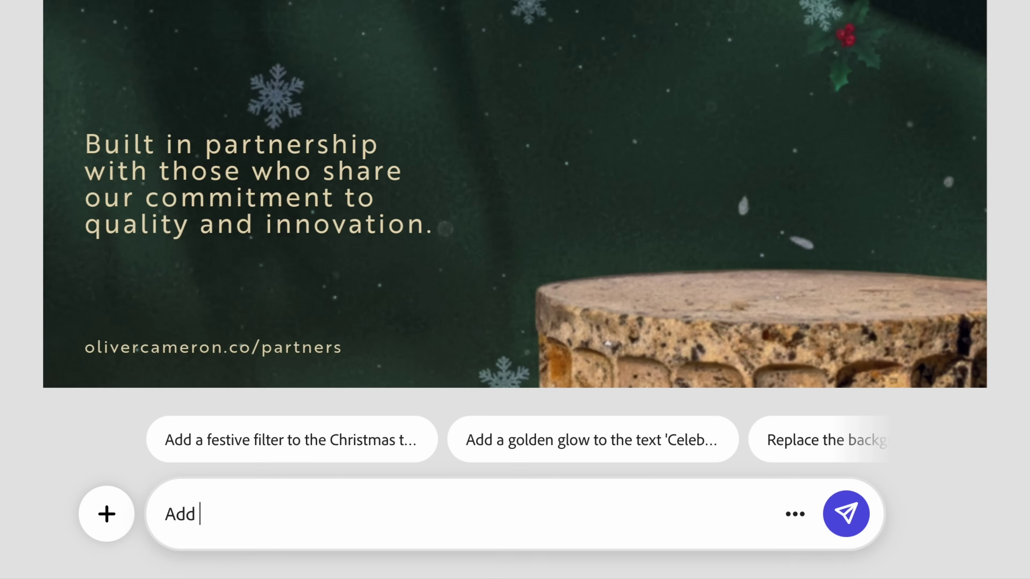
type("a women's bag")
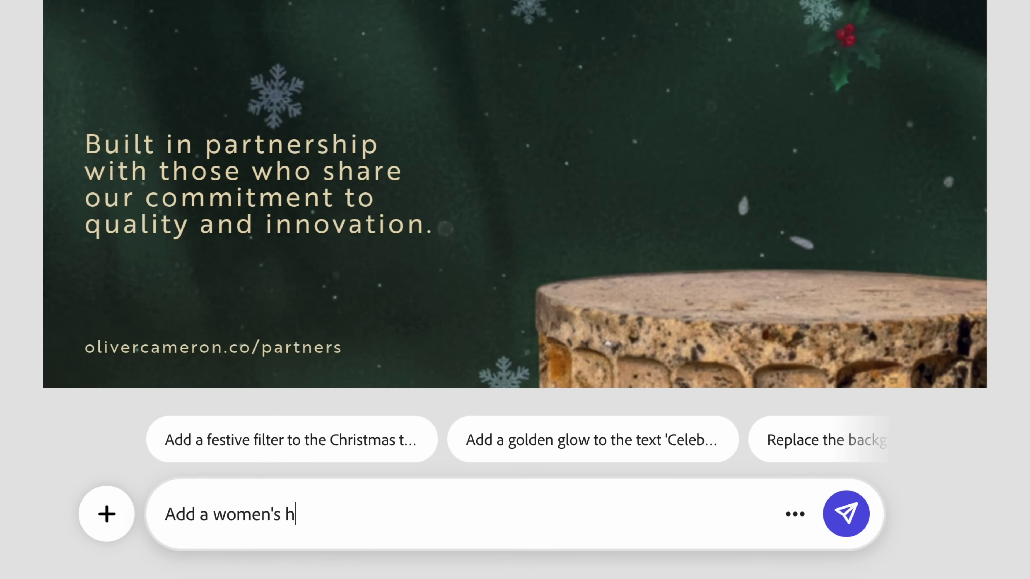
key("BackSpace")
key("BackSpace")
type("handpa")
key("BackSpace")
key("BackSpace")
type("bag iso")
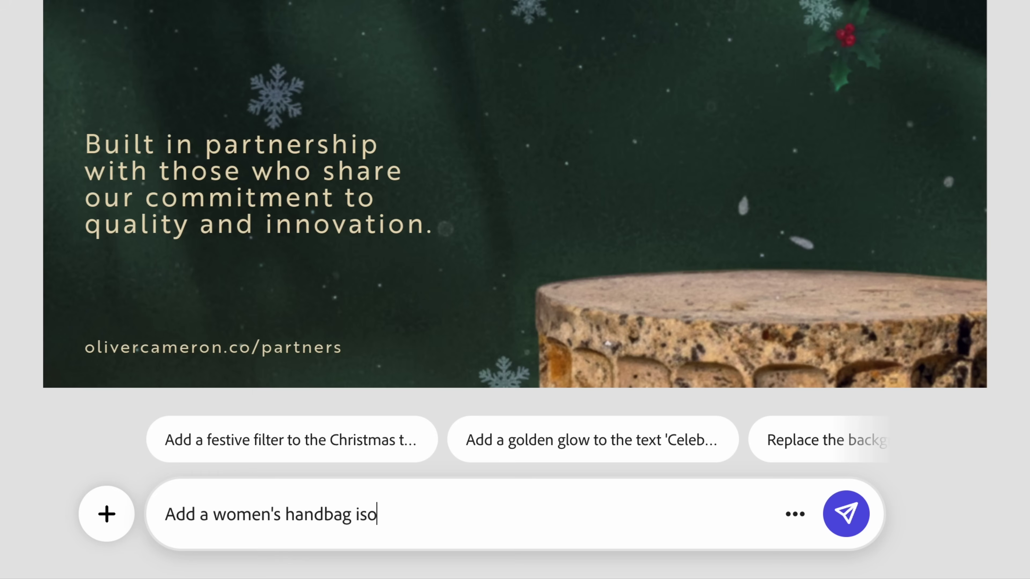
type("lated on top of the pede")
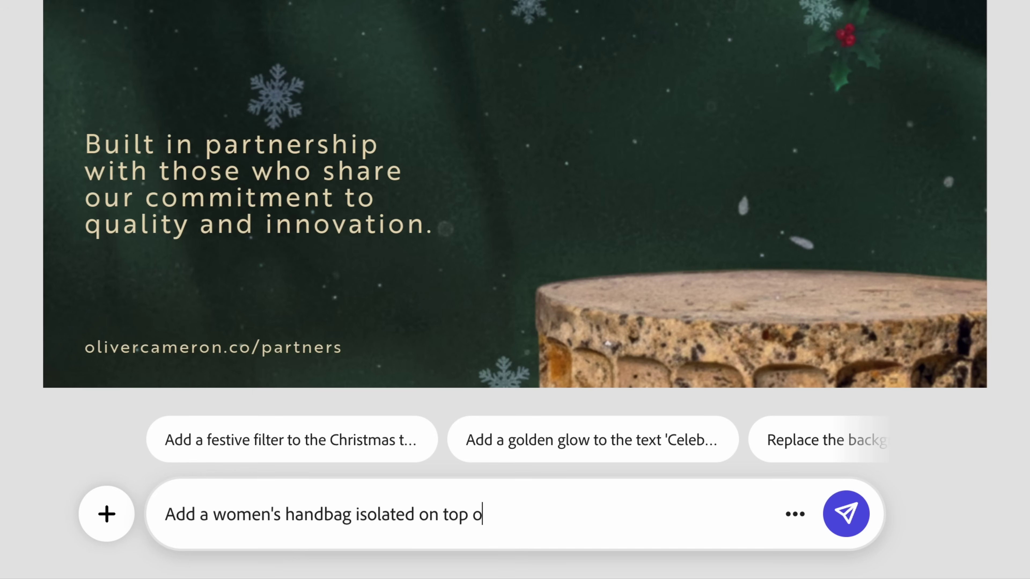
type("stal")
key("Return")
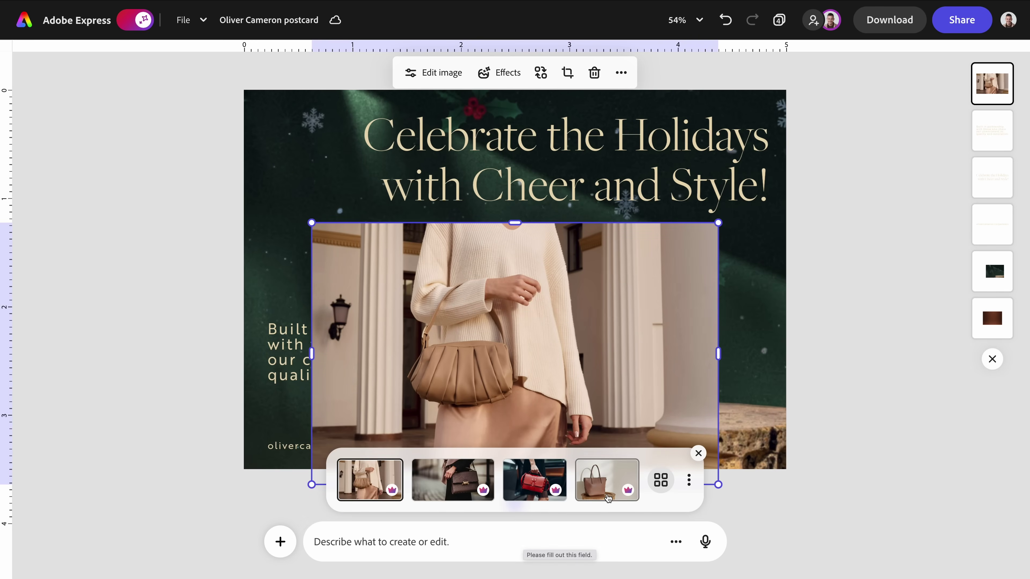
Step: Choose the brown leather tote from the suggested images and move it so the bag sits above the pedestal
left_click(609, 498)
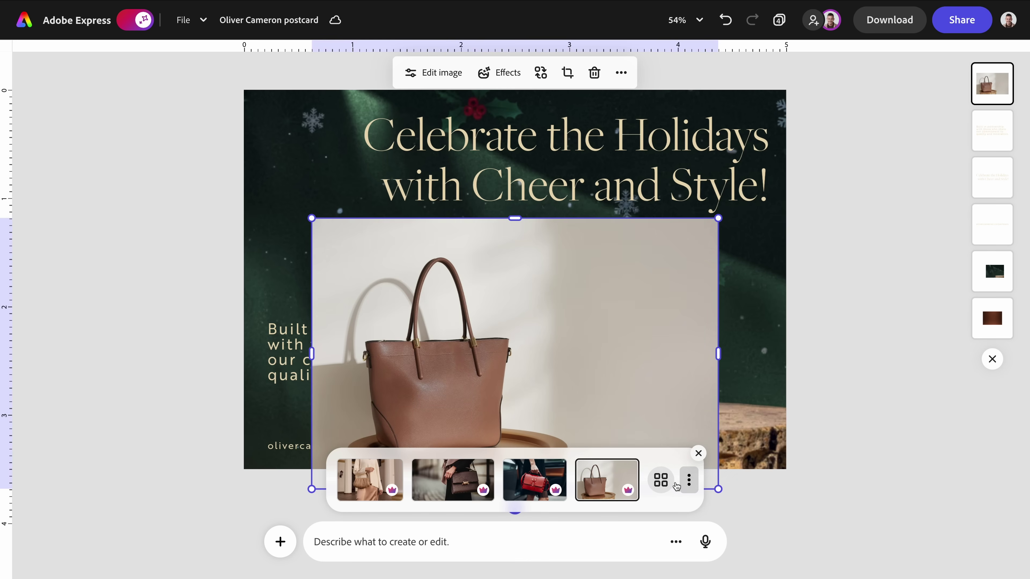
left_click(838, 422)
left_click(623, 368)
left_click_drag(622, 368, 851, 340)
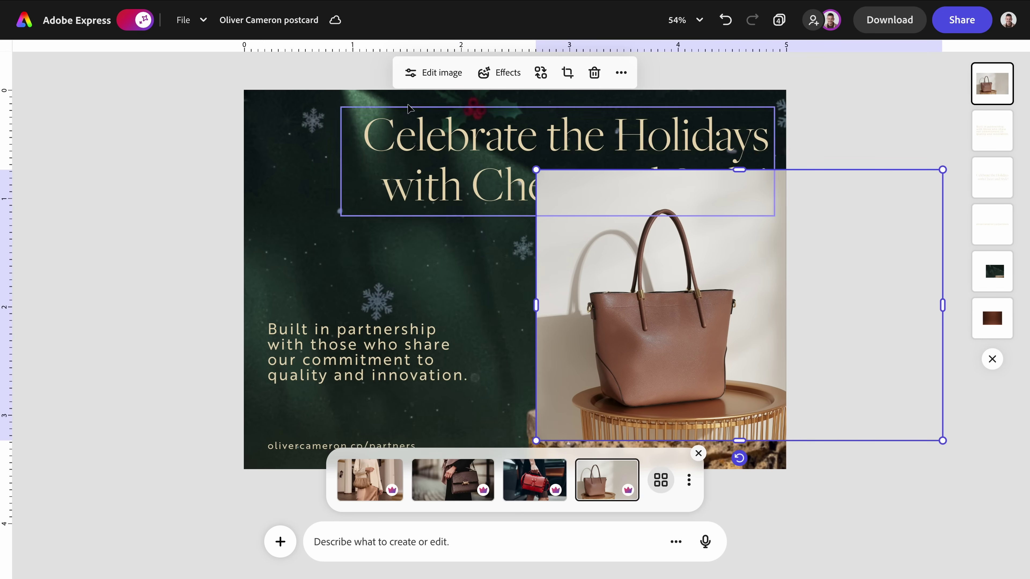
Step: Remove the tote image's background, and slightly enlarge and lower the bag so it stands on the pedestal
left_click(411, 74)
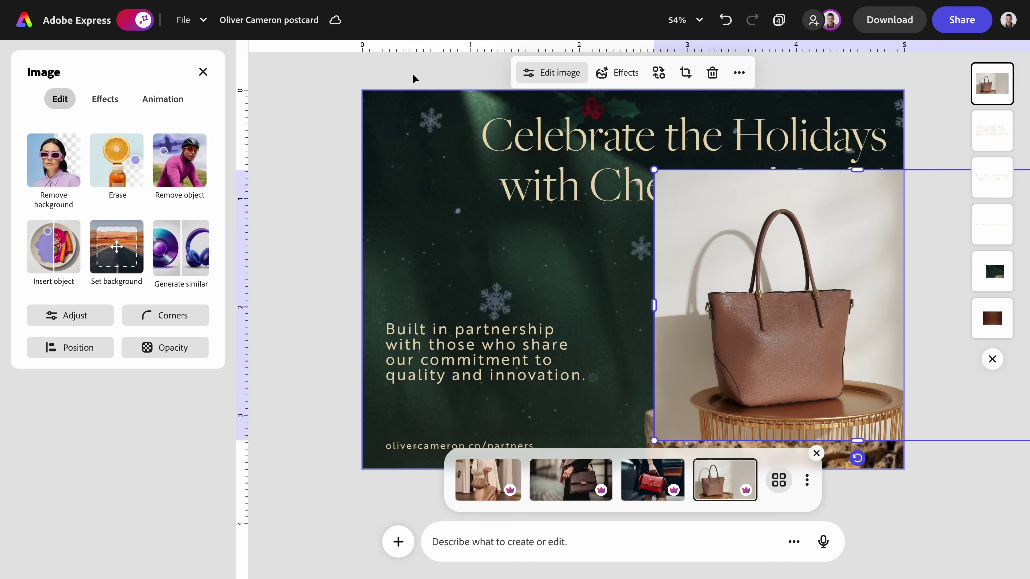
left_click(68, 178)
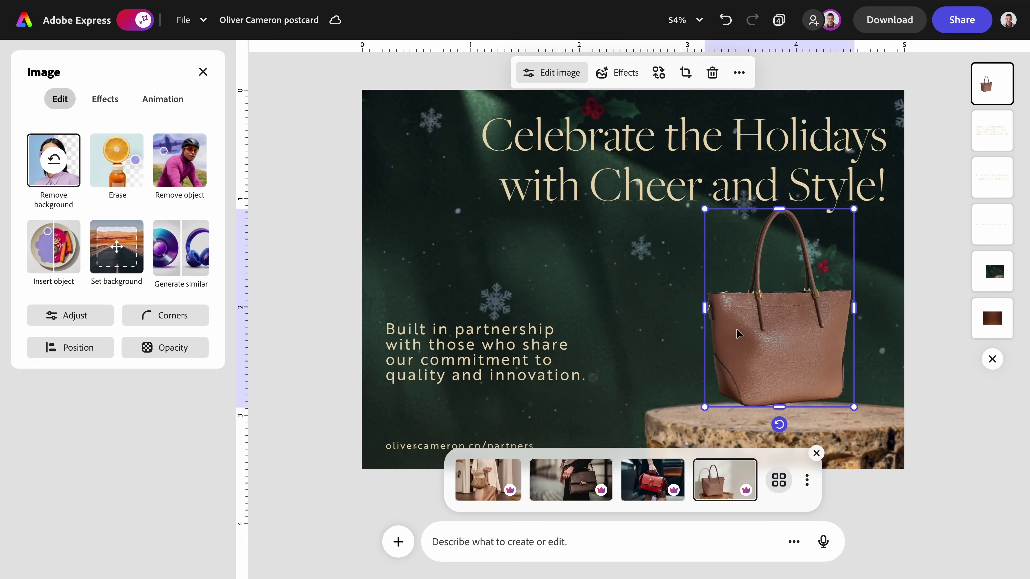
left_click_drag(713, 230, 702, 214)
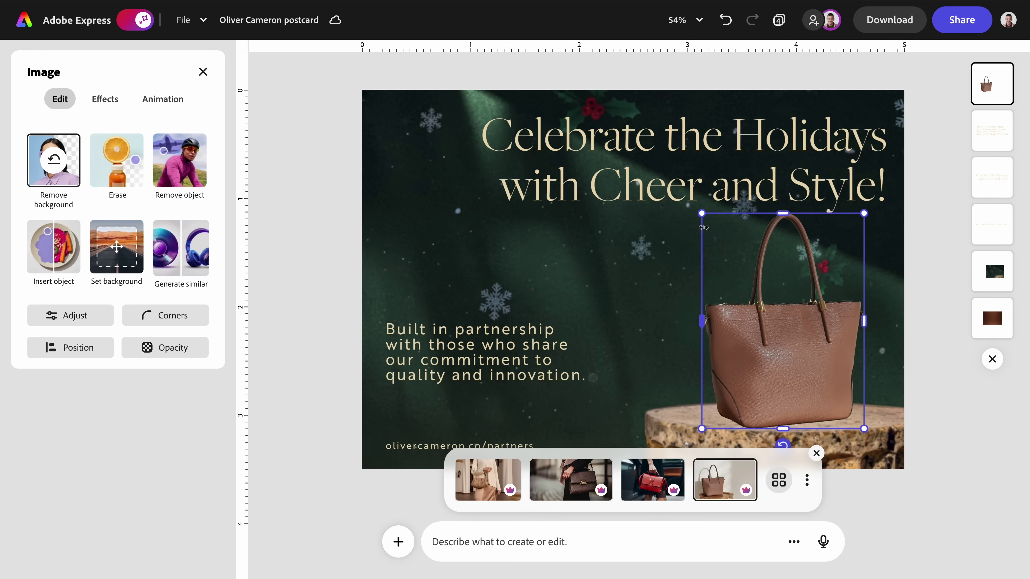
left_click(816, 454)
left_click(846, 426)
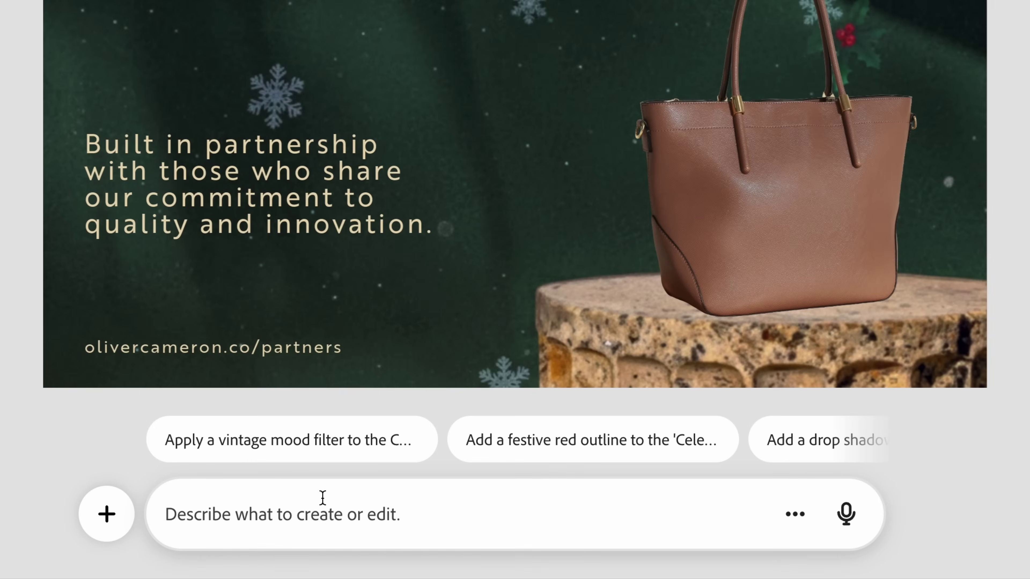
Step: Ask the assistant to animate the whole design
type("Animate my ")
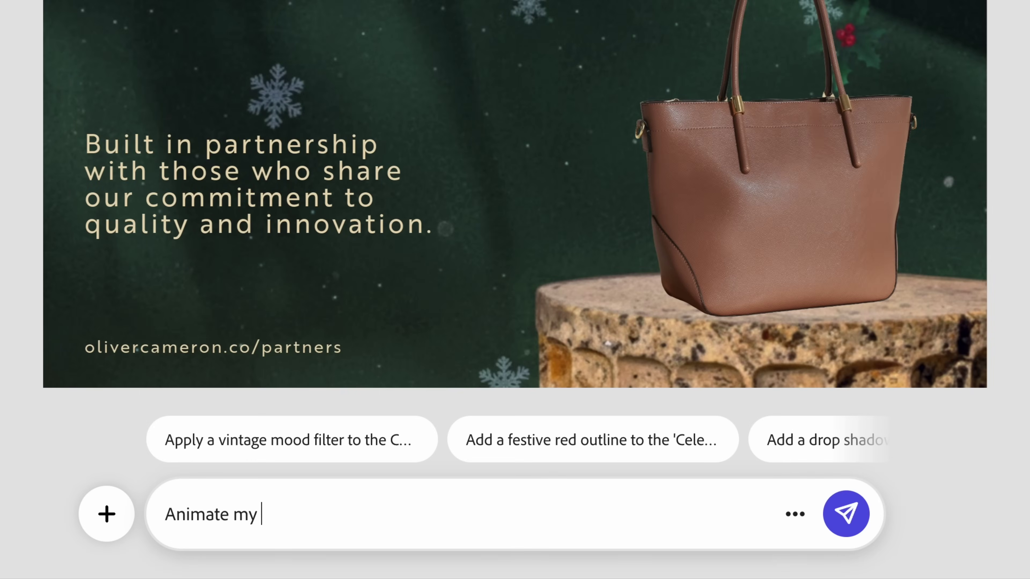
type("whole design")
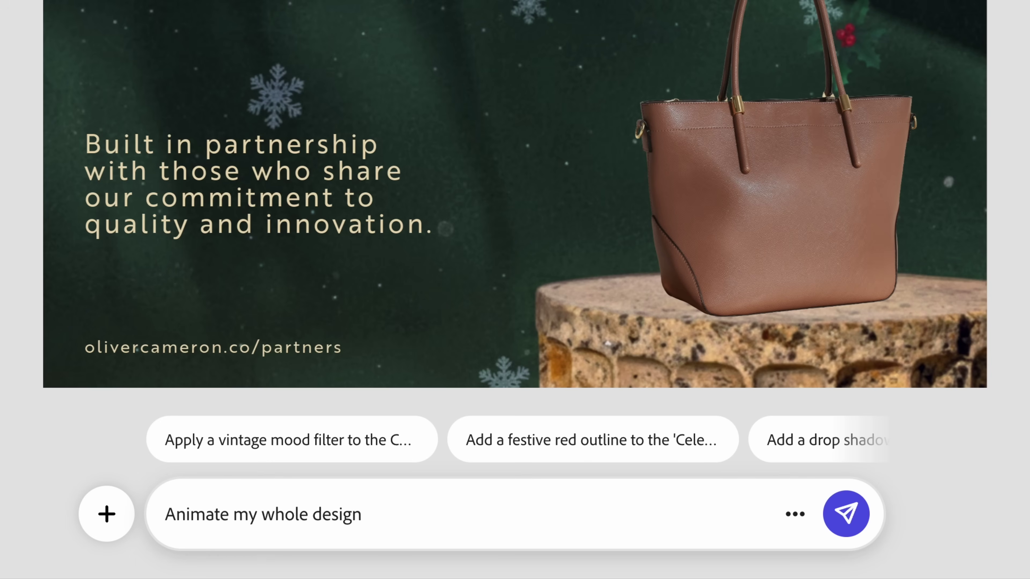
left_click(831, 524)
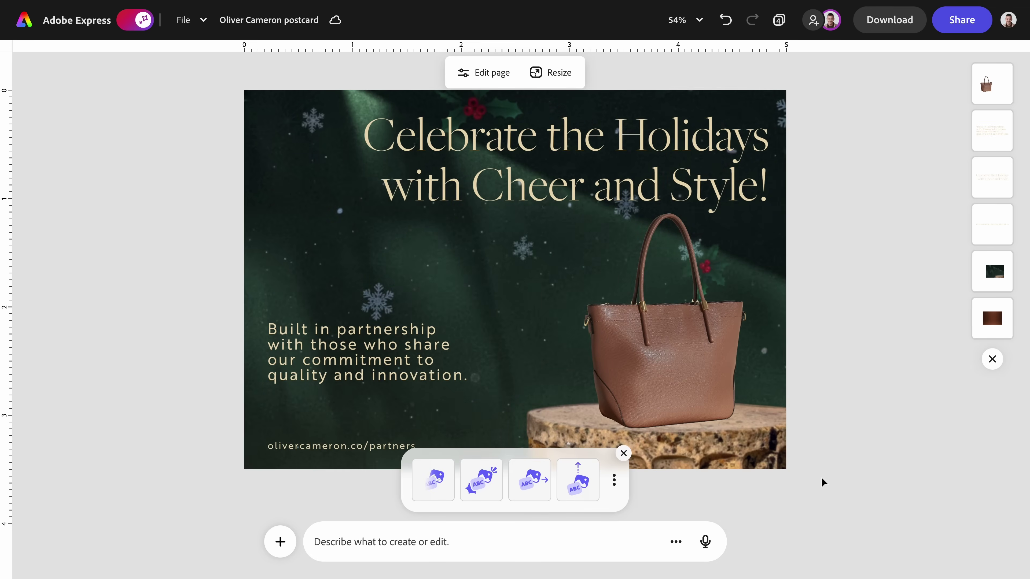
Step: Preview the four suggested animations for the postcard and apply the one that slides the elements to the right
left_click(427, 478)
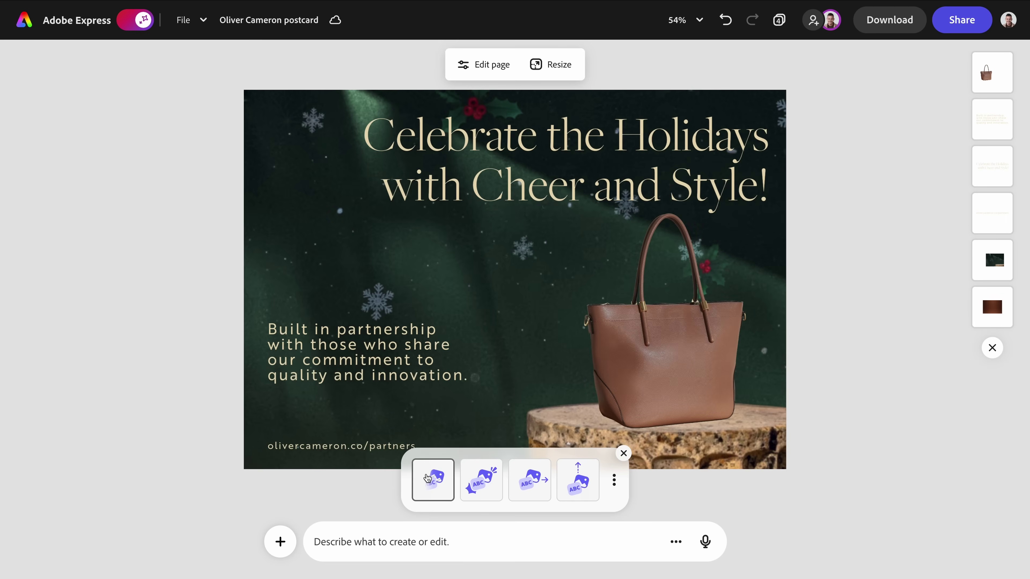
left_click(479, 485)
left_click(523, 487)
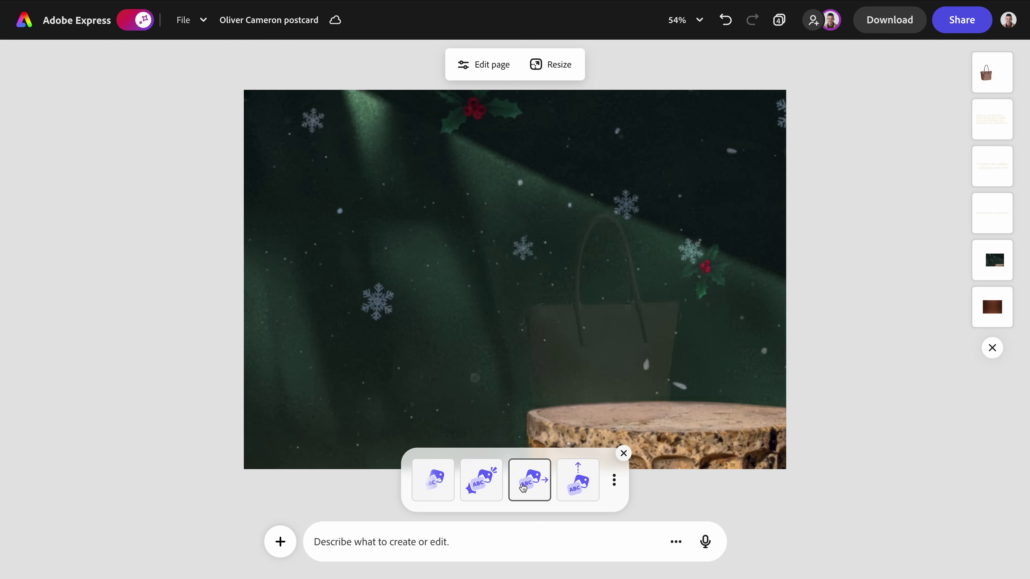
left_click(566, 489)
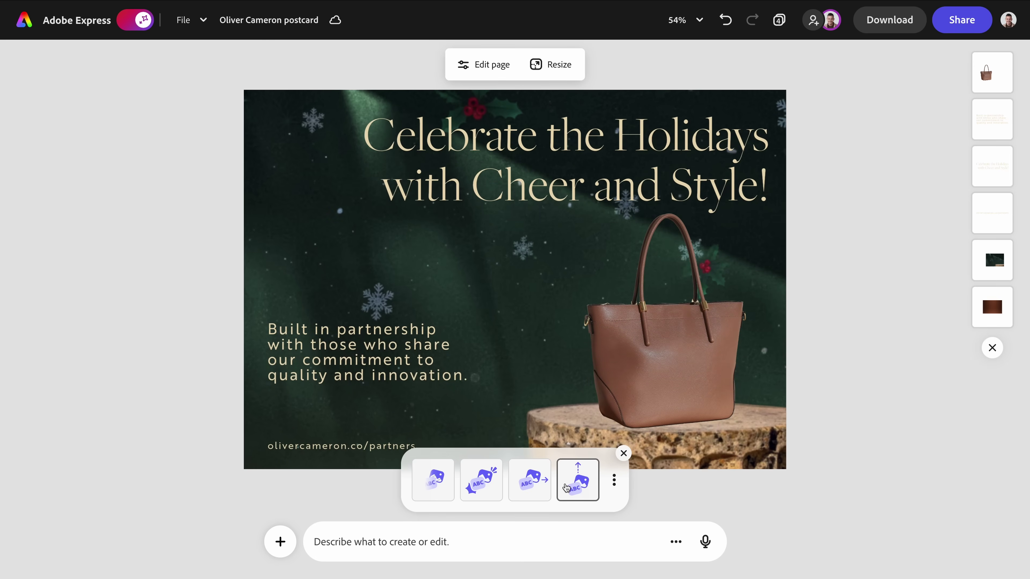
left_click(519, 489)
left_click(519, 490)
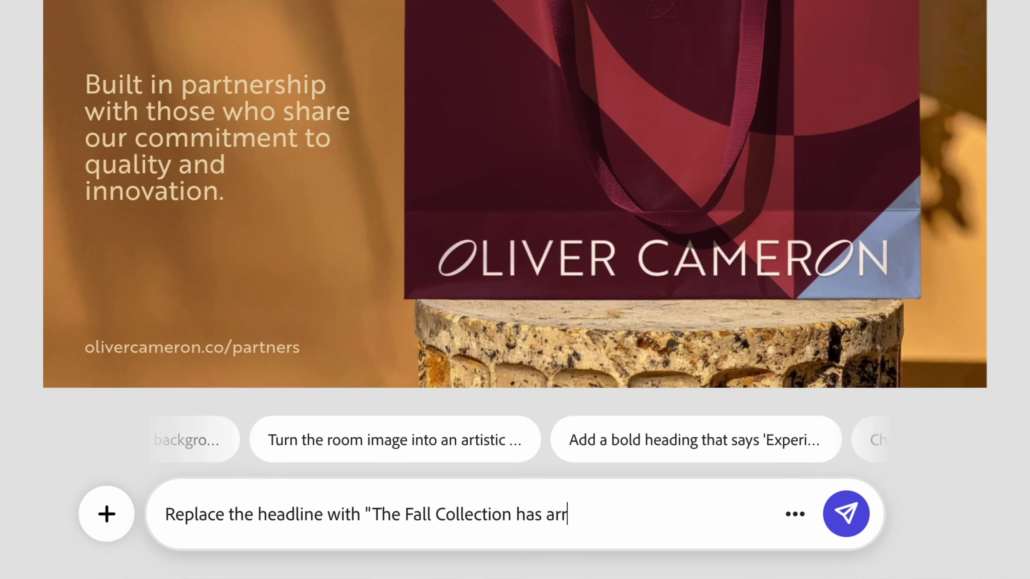
Step: Ask the assistant to replace the original postcard's headline with the text about the Fall Collection
key("Return")
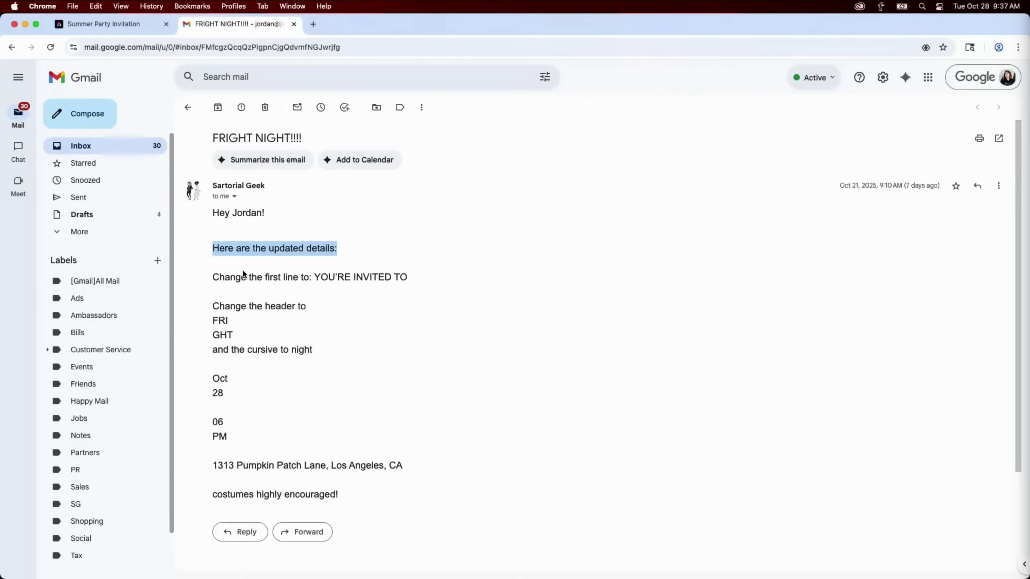
Step: Copy the updated FRIGHT NIGHT details from the email and submit them to the assistant in the Summer Party Invitation design
left_click_drag(244, 274, 396, 500)
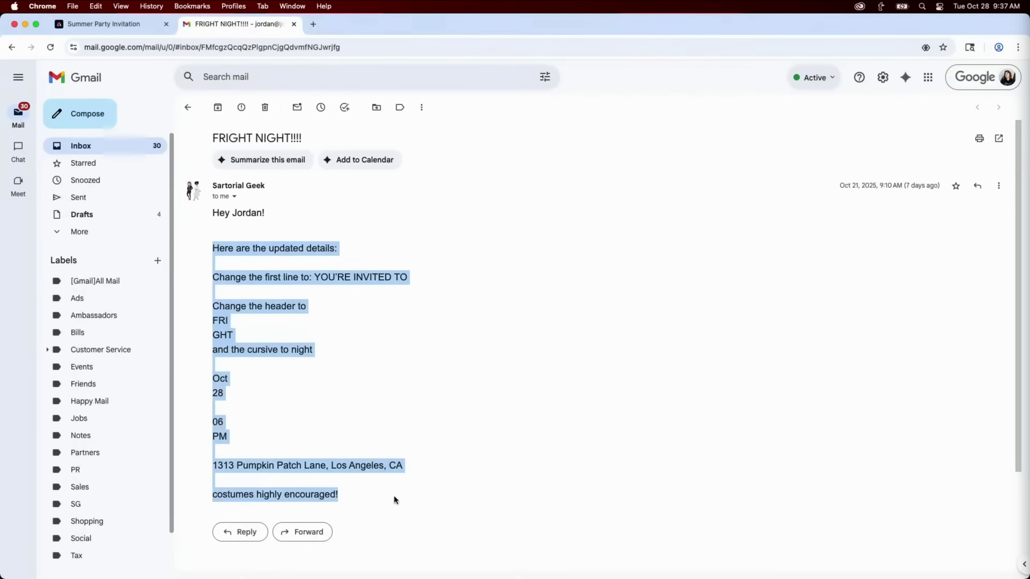
left_click(122, 25)
key("super+v")
key("Return")
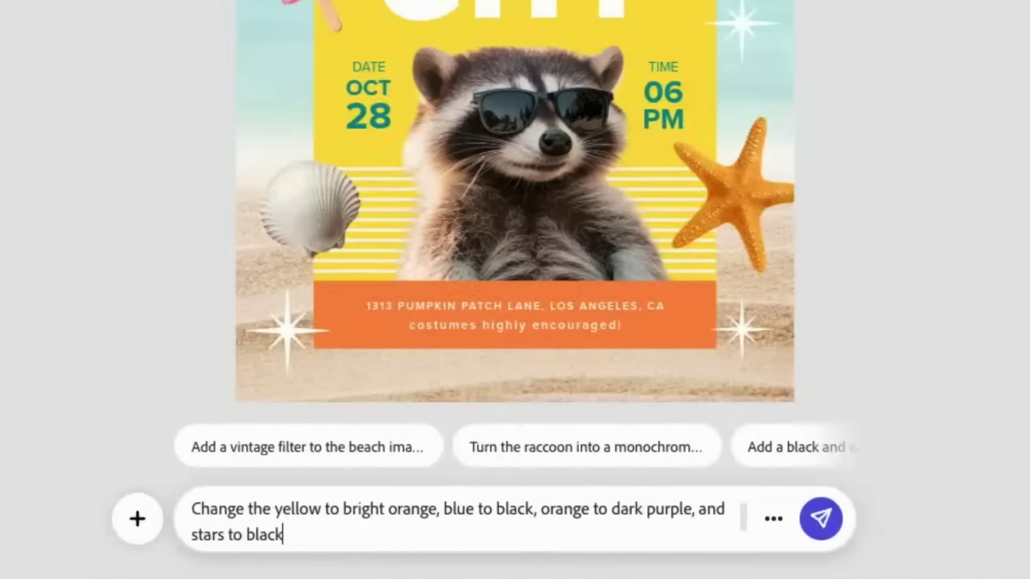
Step: Ask the assistant to change the invitation's yellow to bright orange, blue to black, orange to dark purple, and stars to black
key("Return")
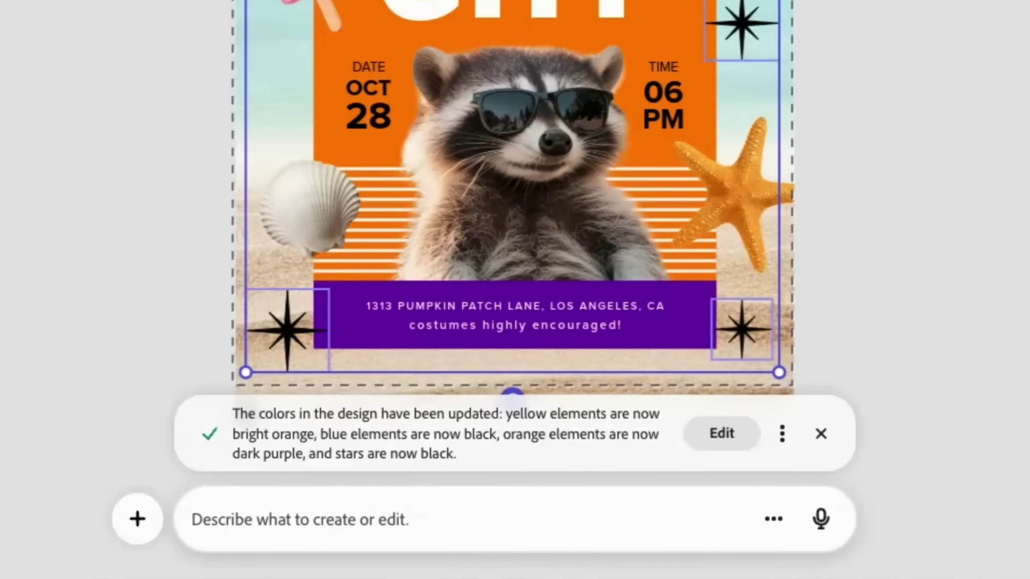
Step: Have the assistant supply leather backgrounds for the postcard and pick the very dark brown one
key("Return")
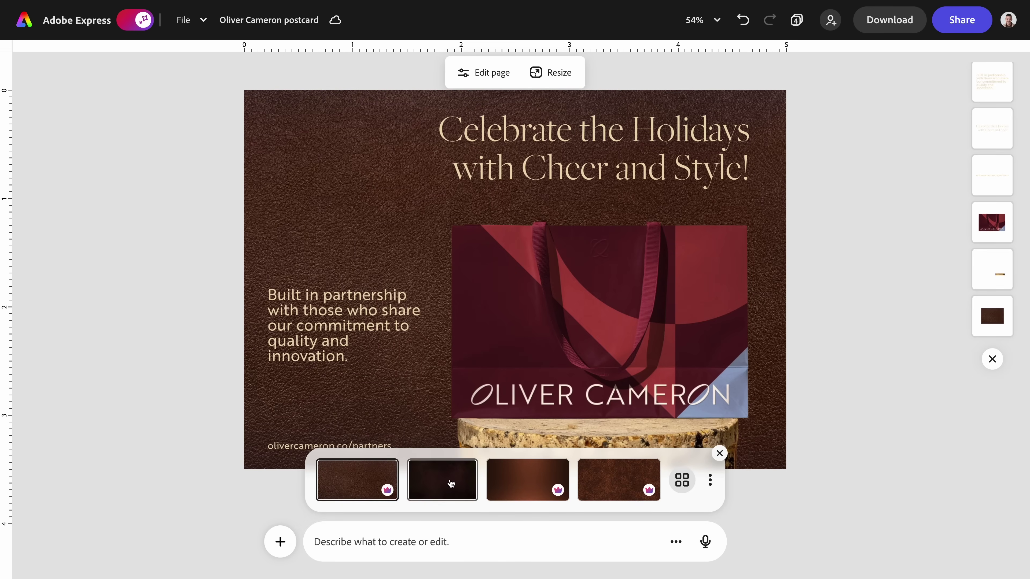
left_click(451, 483)
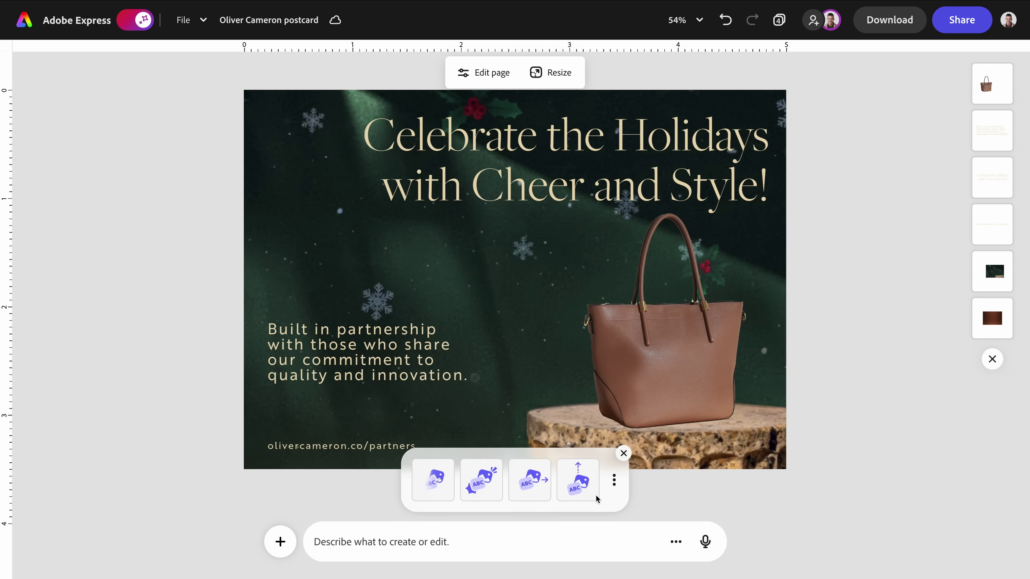
Step: Try the first two suggested animations on the holiday postcard, and switch to the rightward slide
left_click(434, 480)
left_click(477, 489)
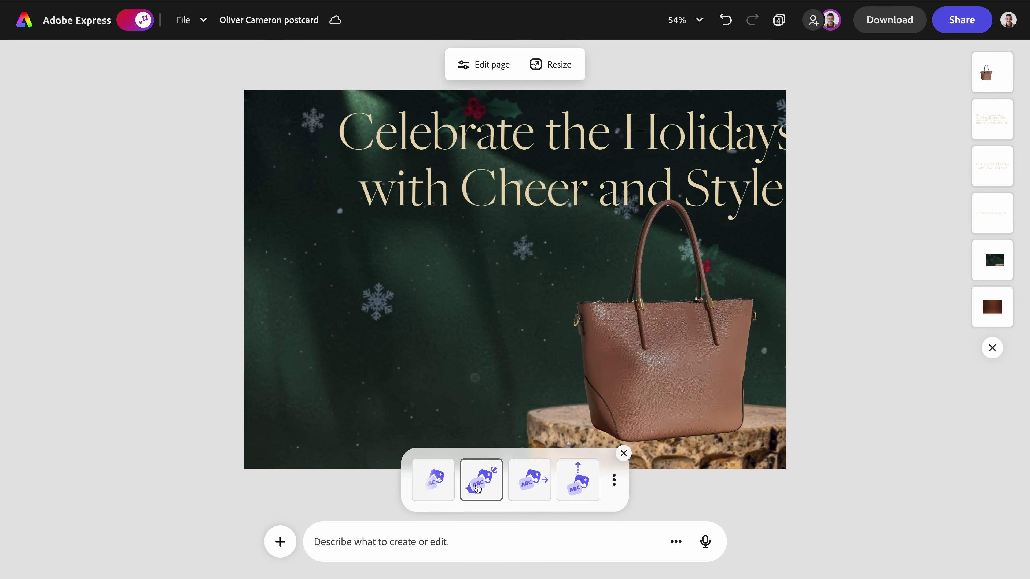
left_click(523, 487)
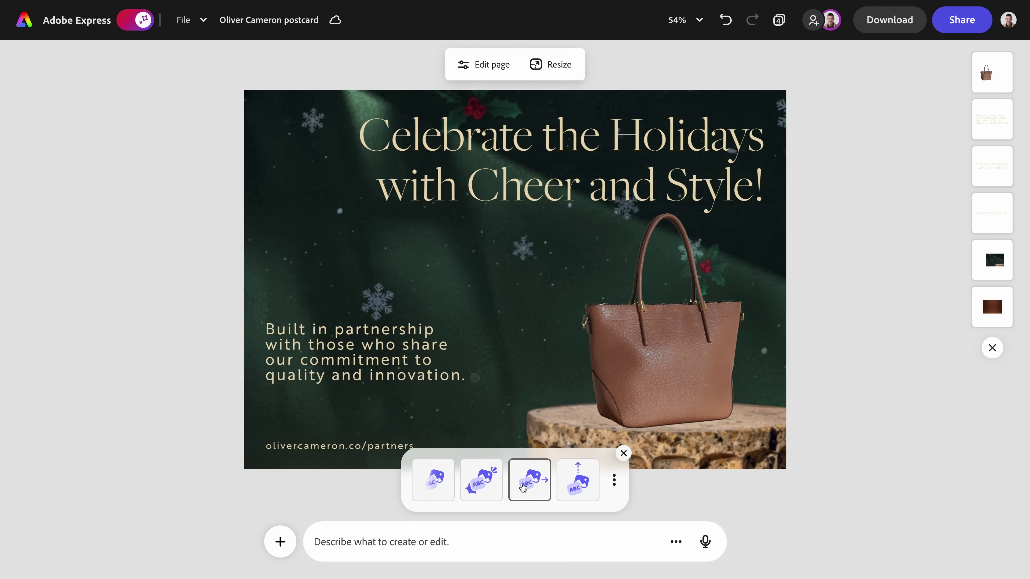